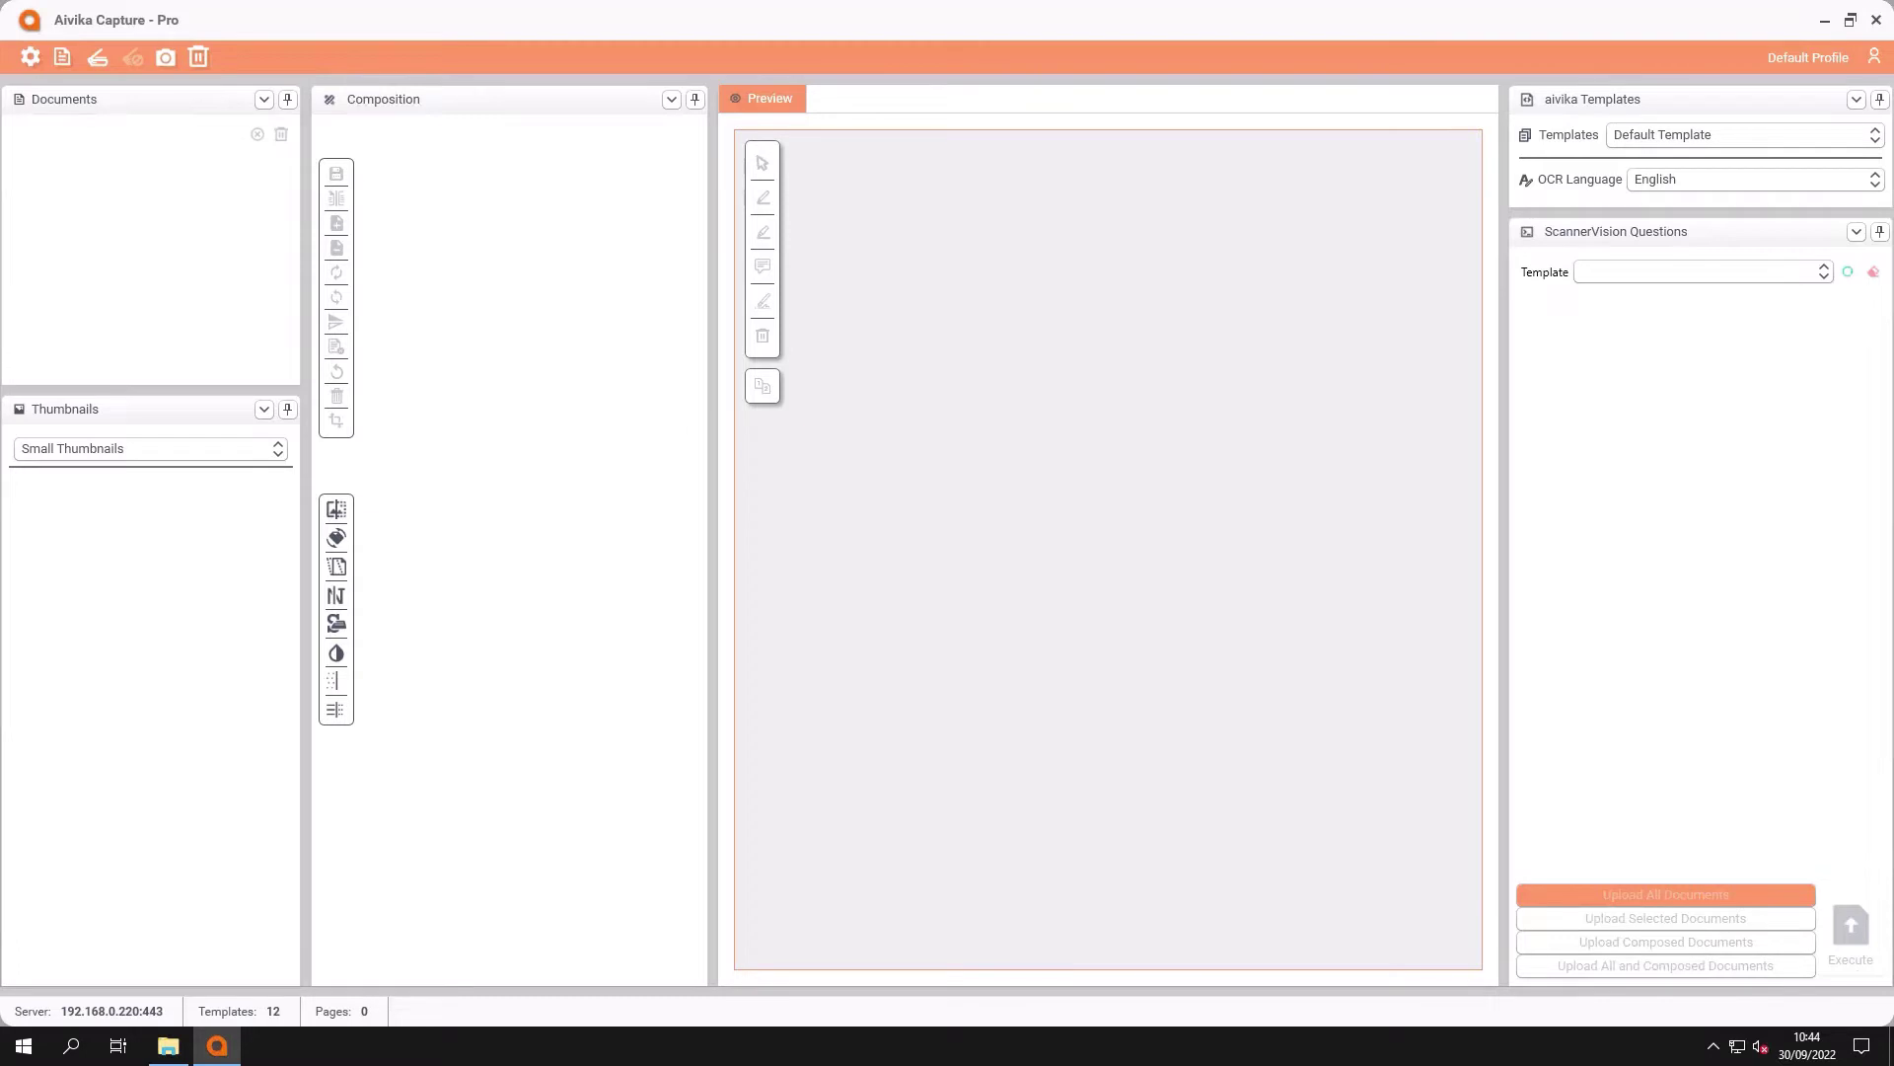
# Step: Load invoices 1.pdf through 15.pdf into the document list and preview 4.pdf
pyautogui.click(1875, 59)
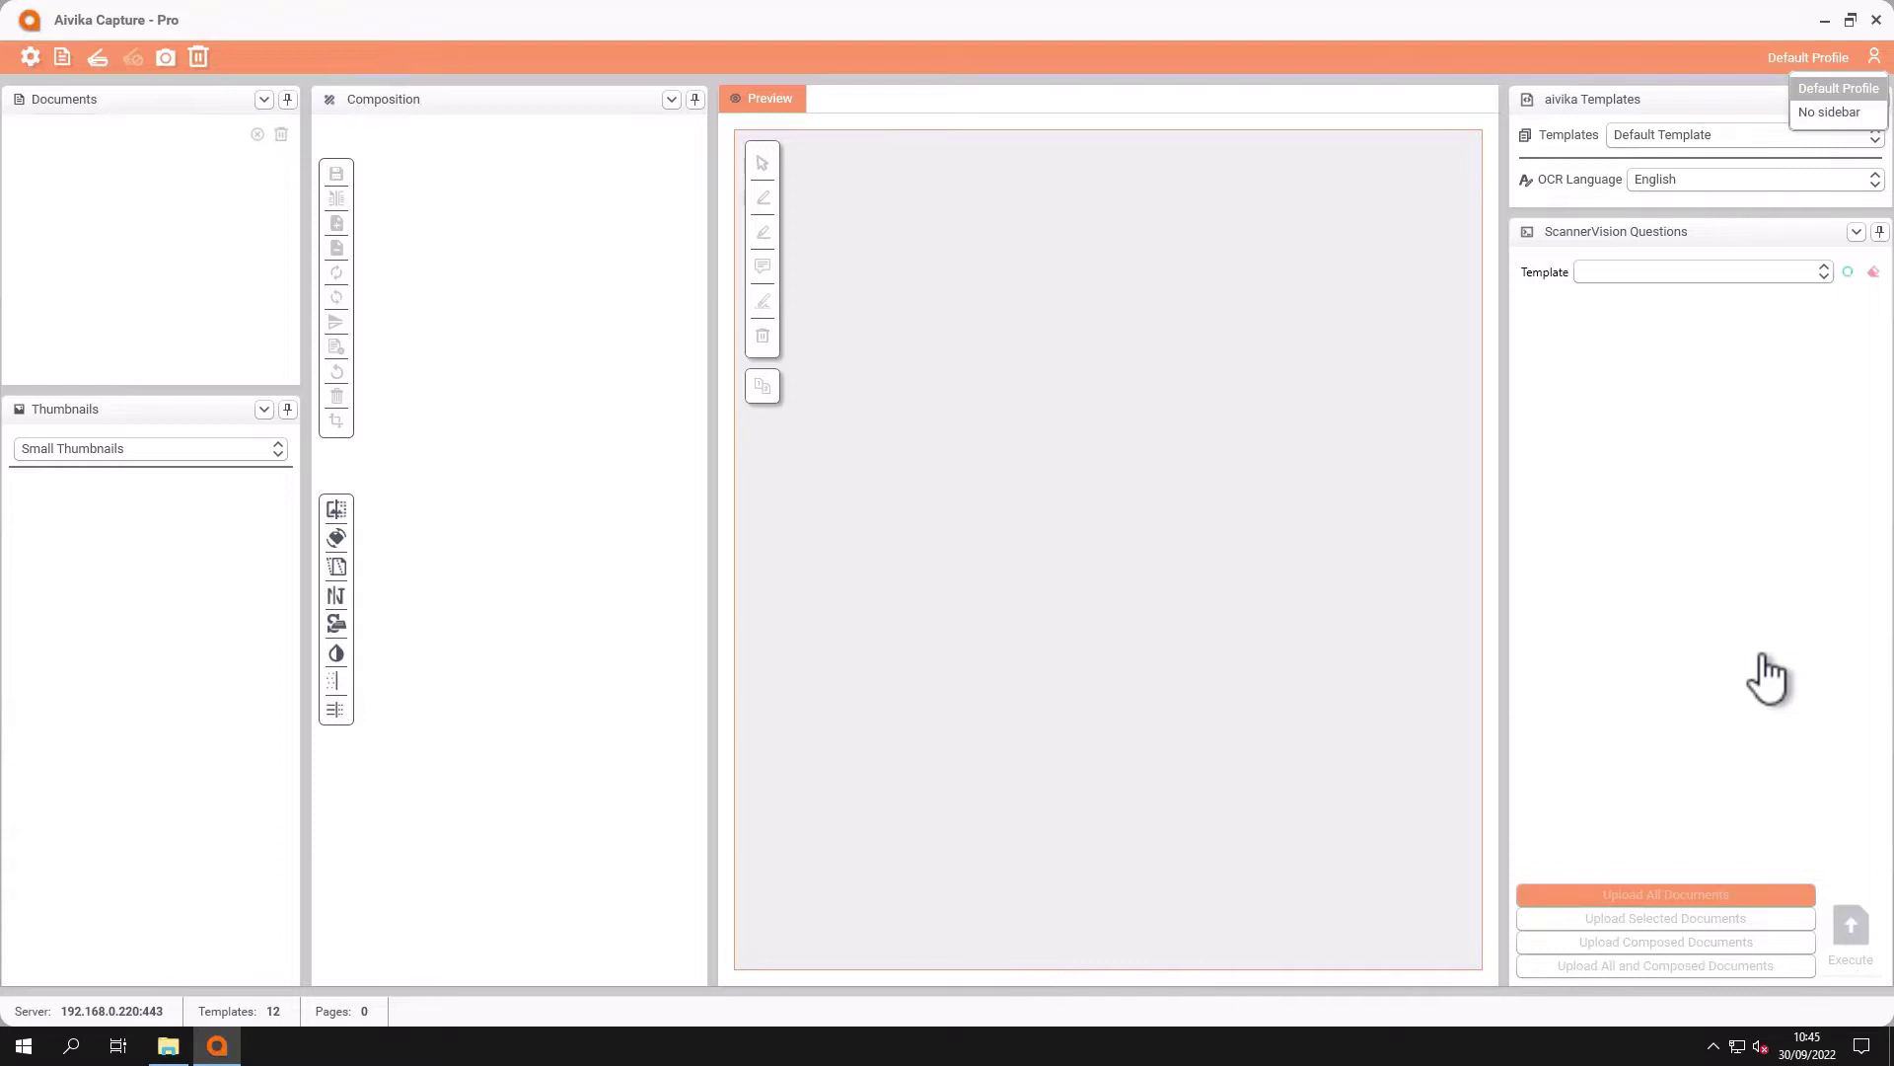
pyautogui.click(1833, 112)
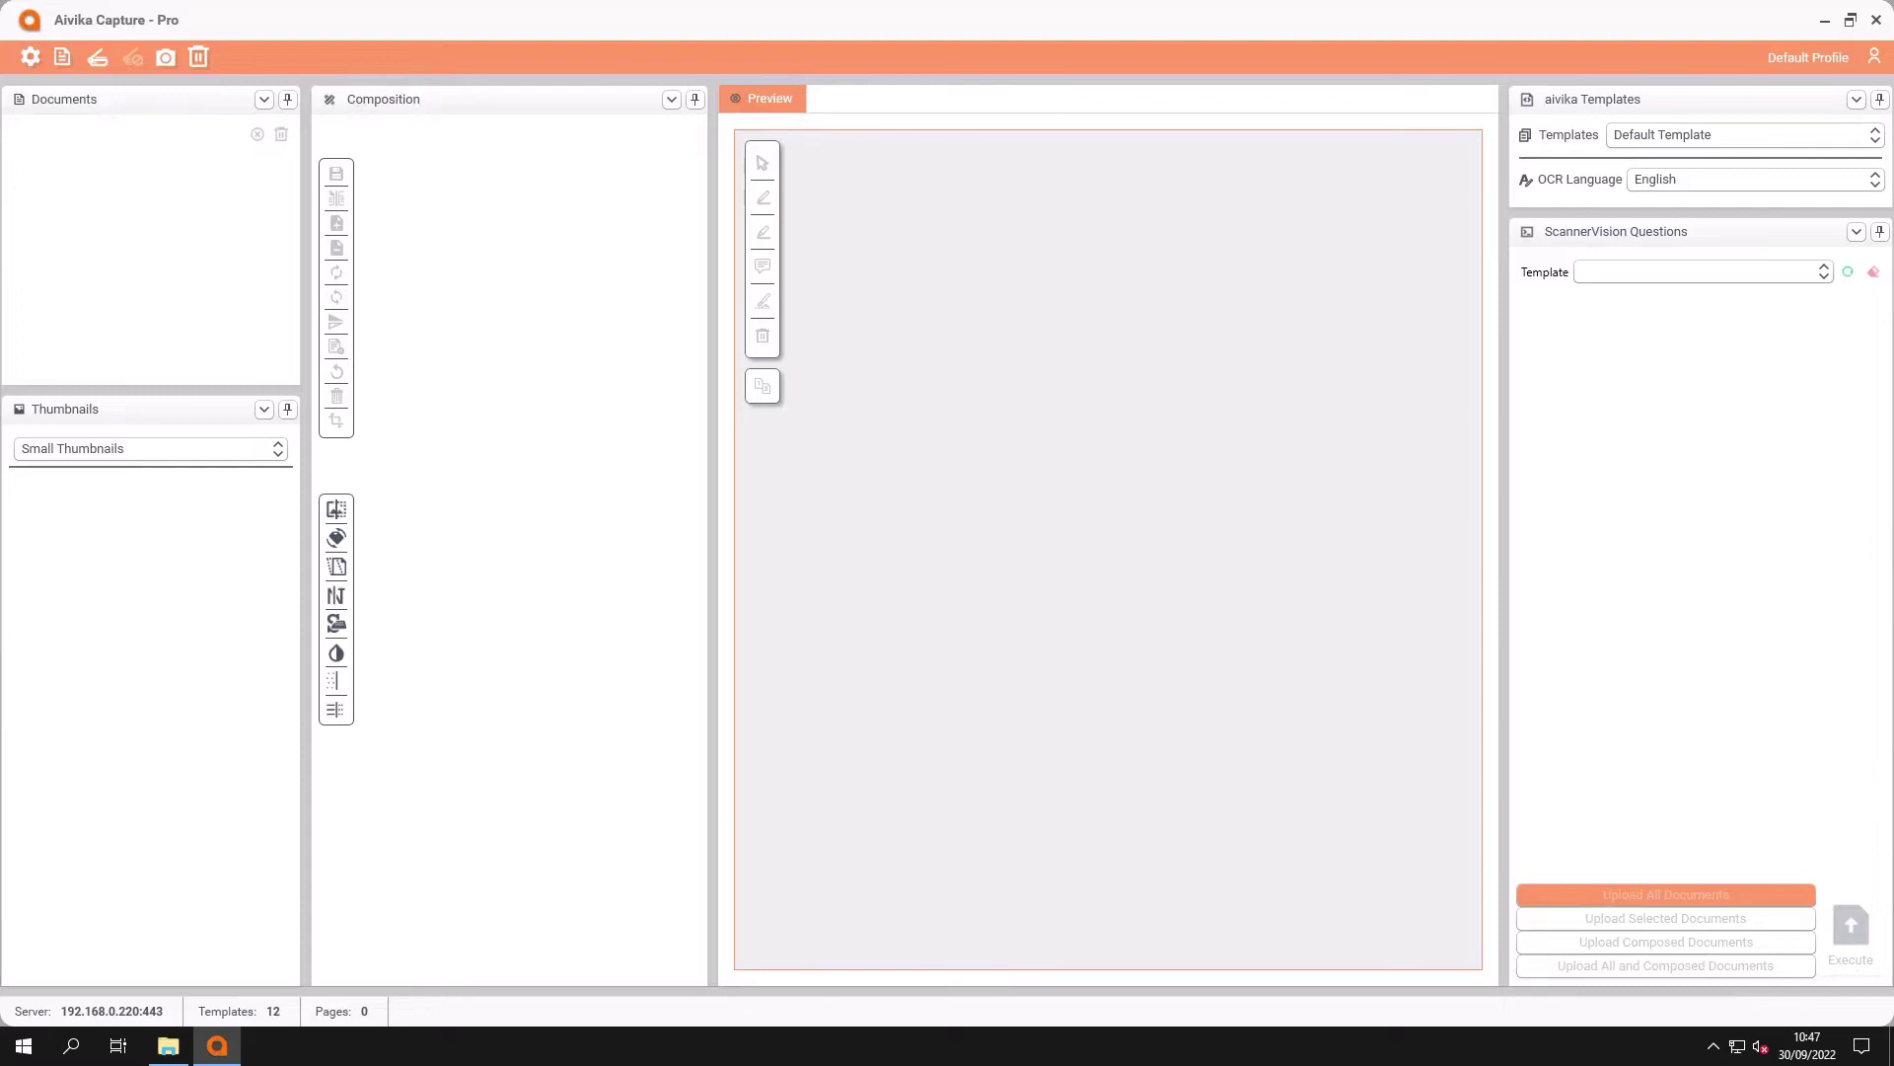
pyautogui.click(63, 59)
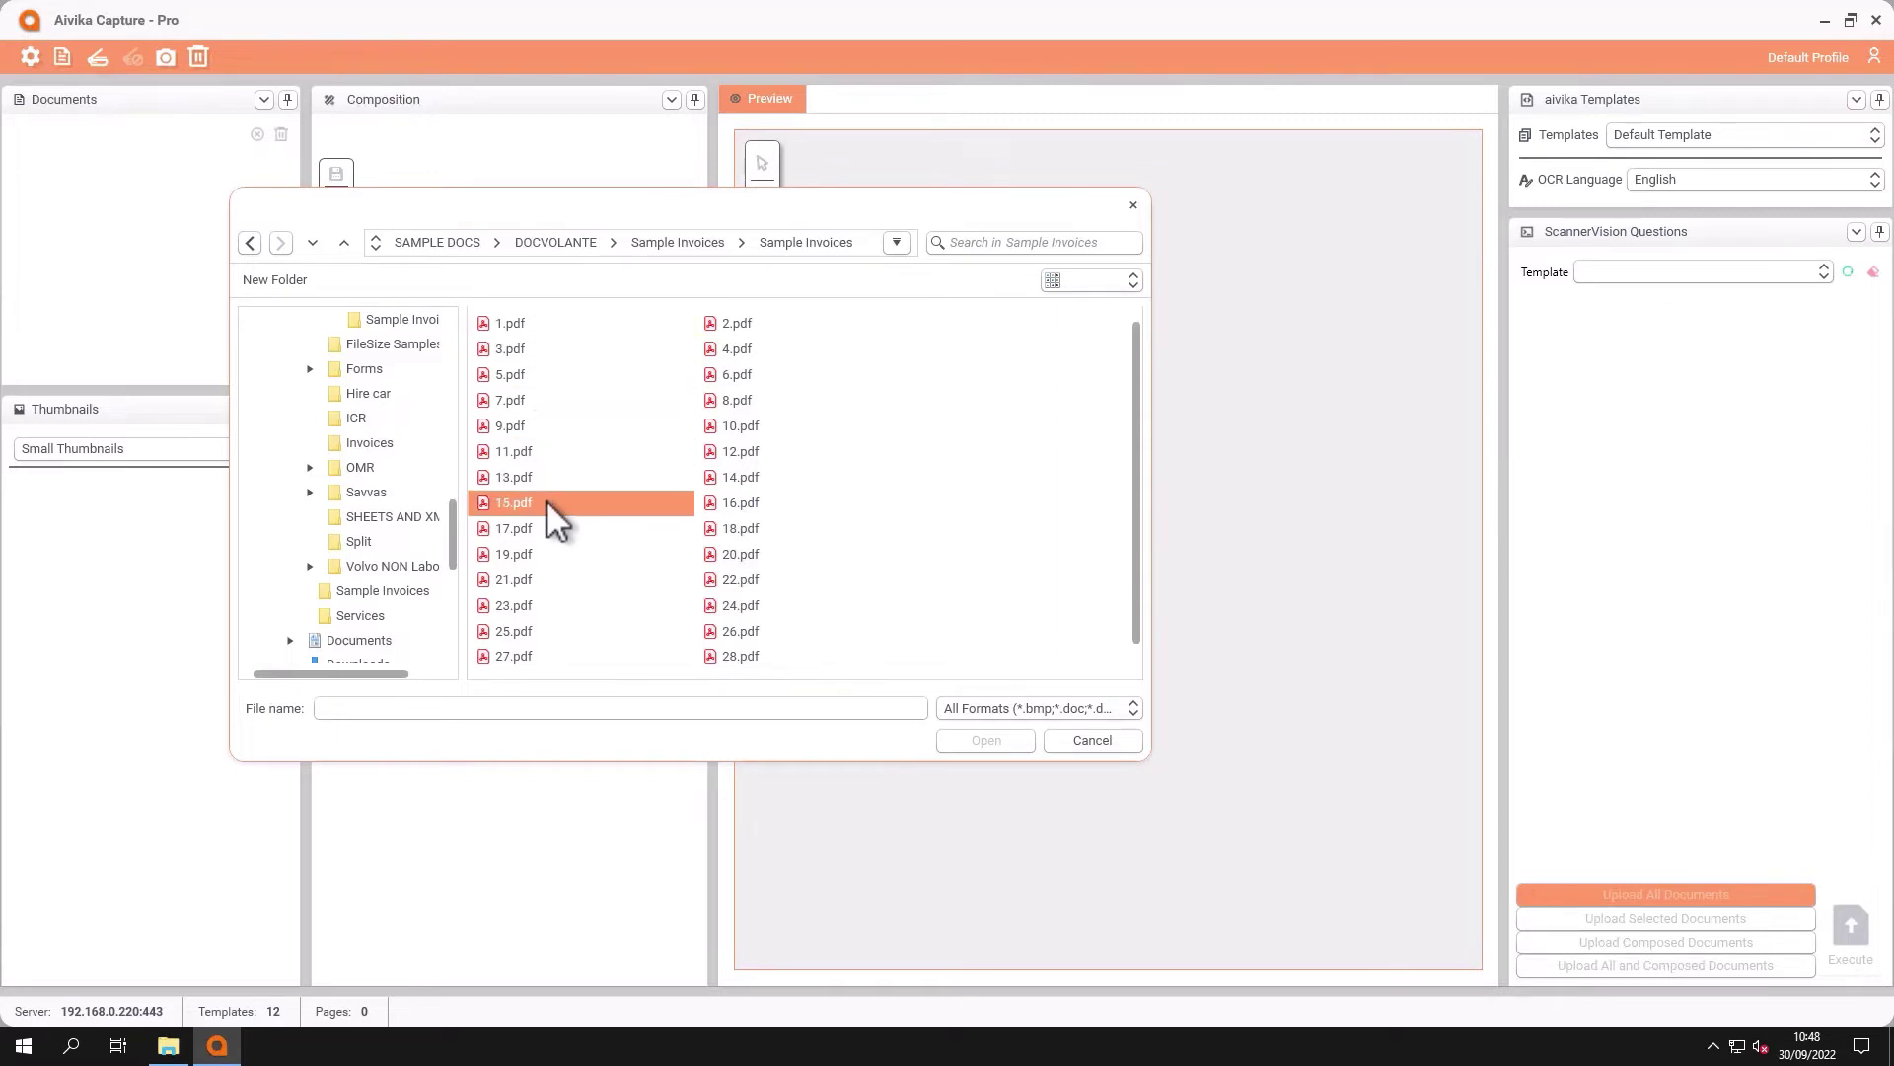
pyautogui.click(500, 330)
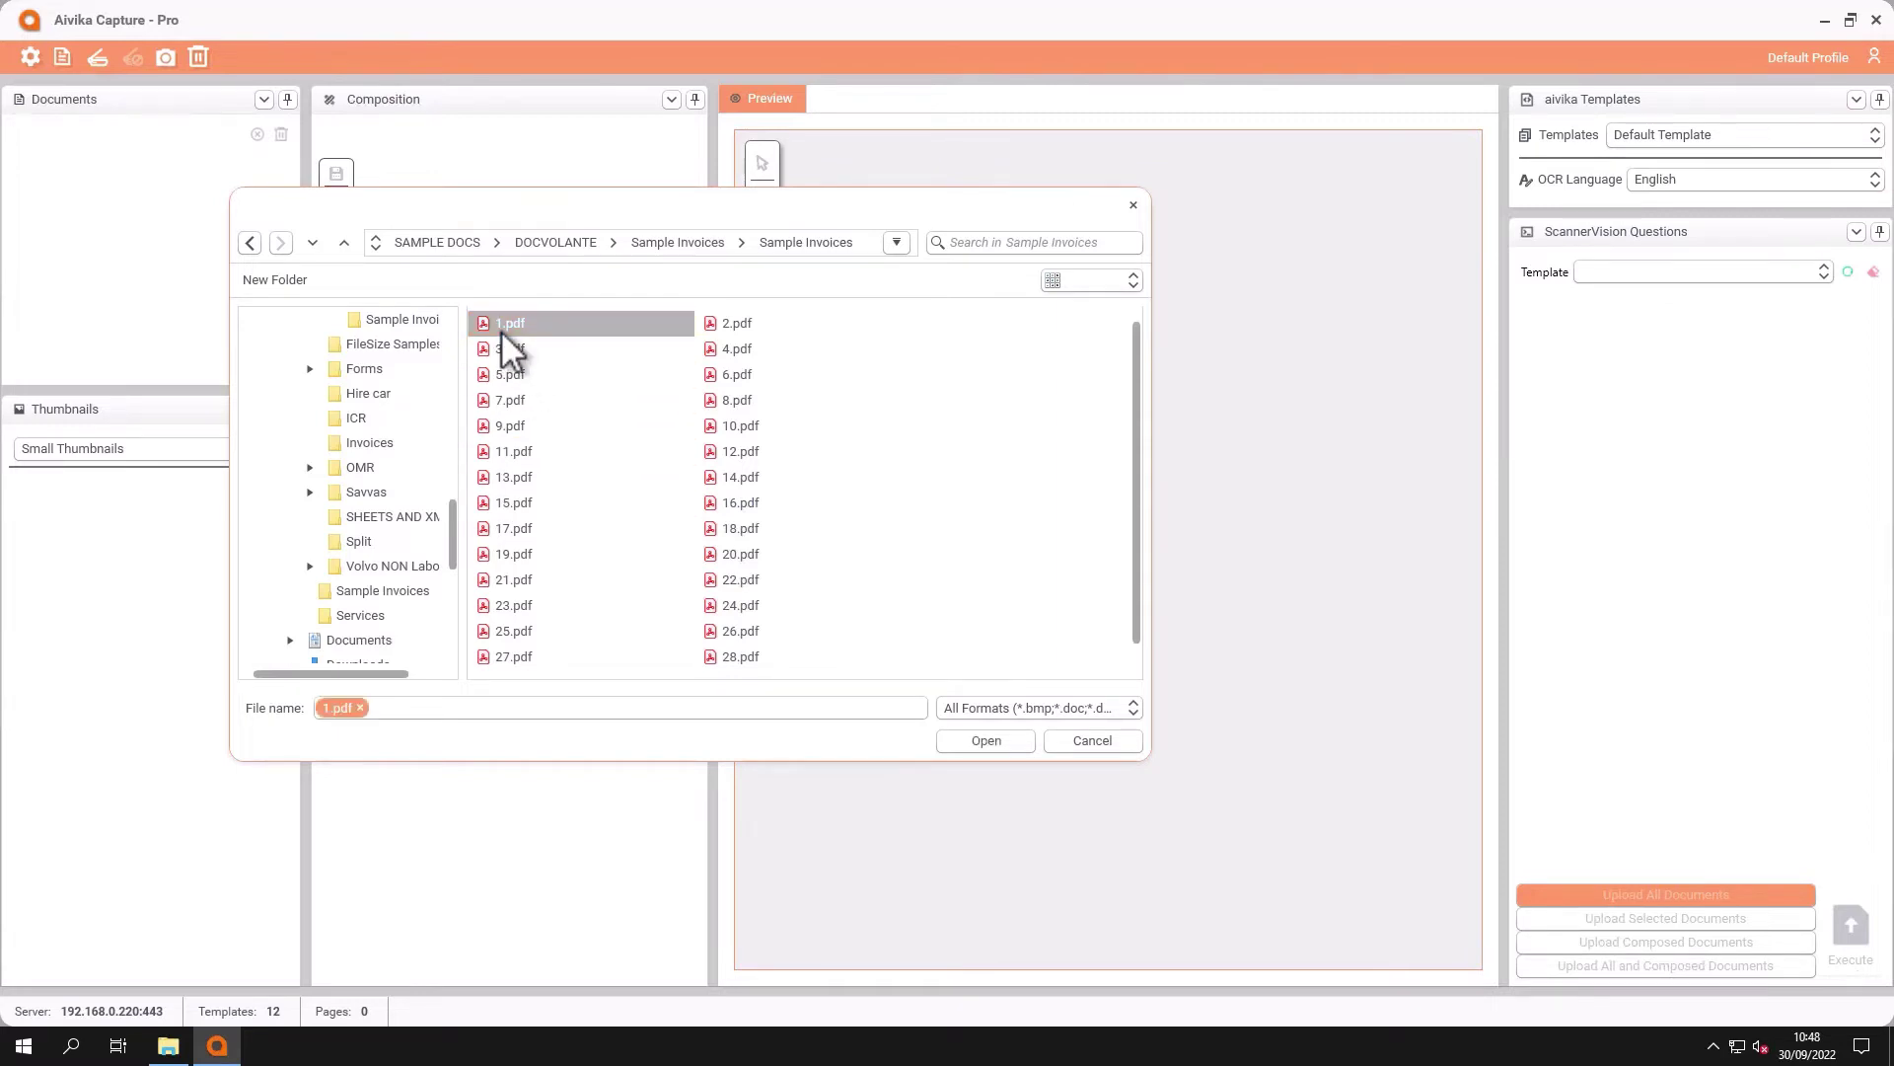
pyautogui.keyDown('shift'); pyautogui.click(531, 499); pyautogui.keyUp('shift')
pyautogui.click(982, 740)
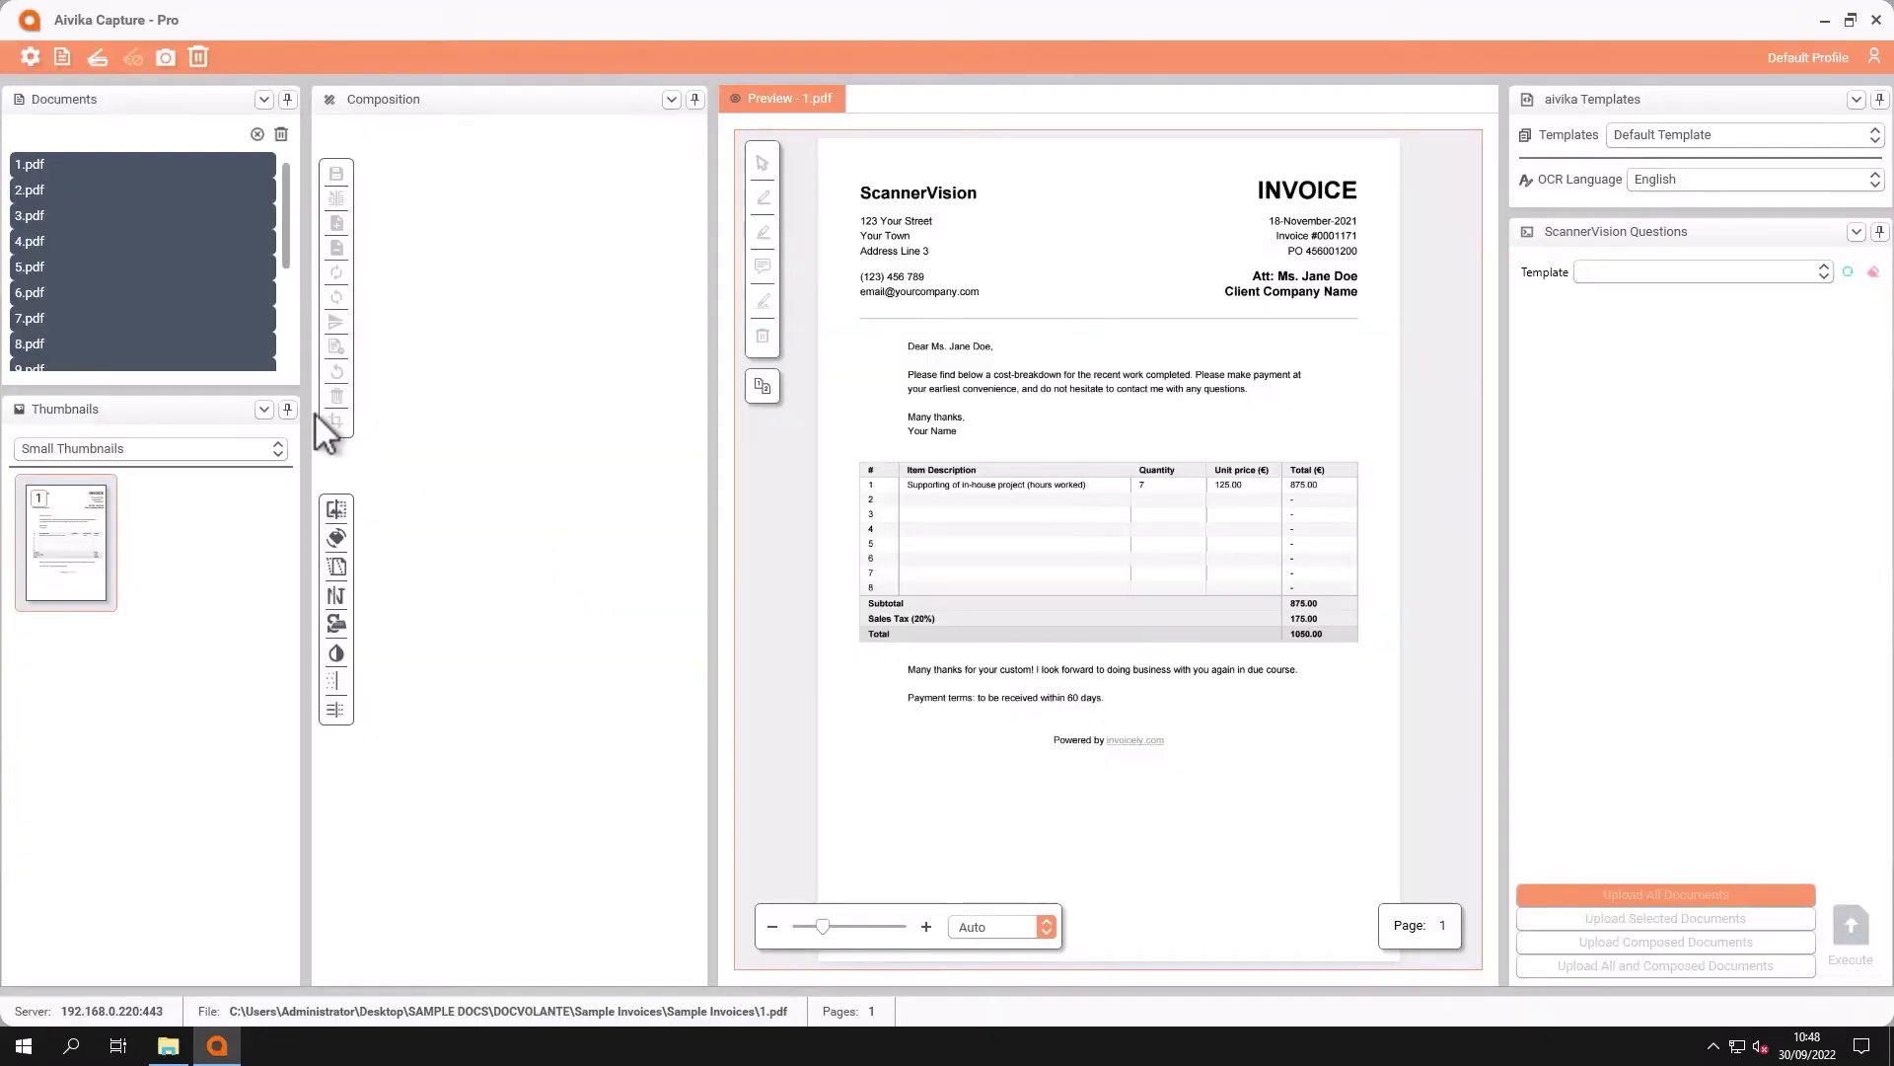
pyautogui.click(242, 243)
# Step: Add the page of invoice 7.pdf to the composition
pyautogui.moveTo(282, 181); pyautogui.dragTo(281, 312)
pyautogui.moveTo(279, 246); pyautogui.dragTo(275, 179)
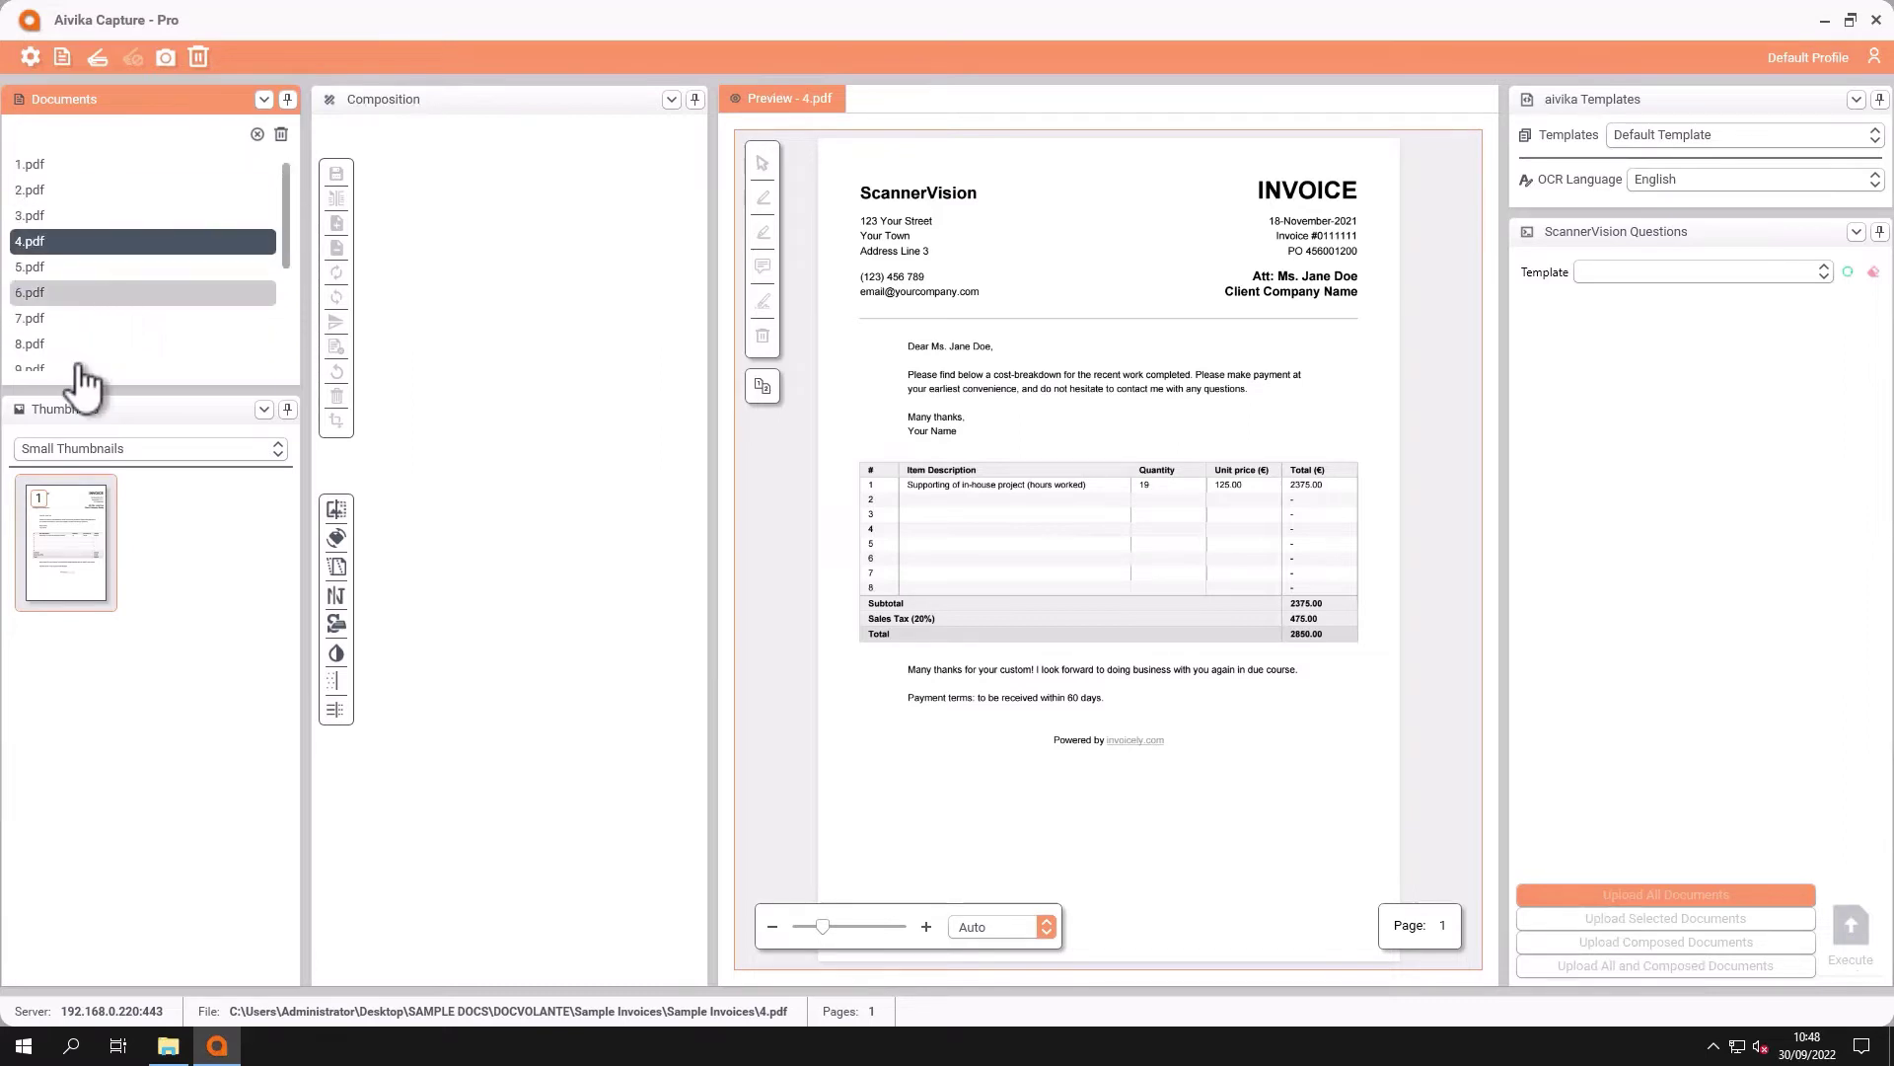
pyautogui.click(63, 317)
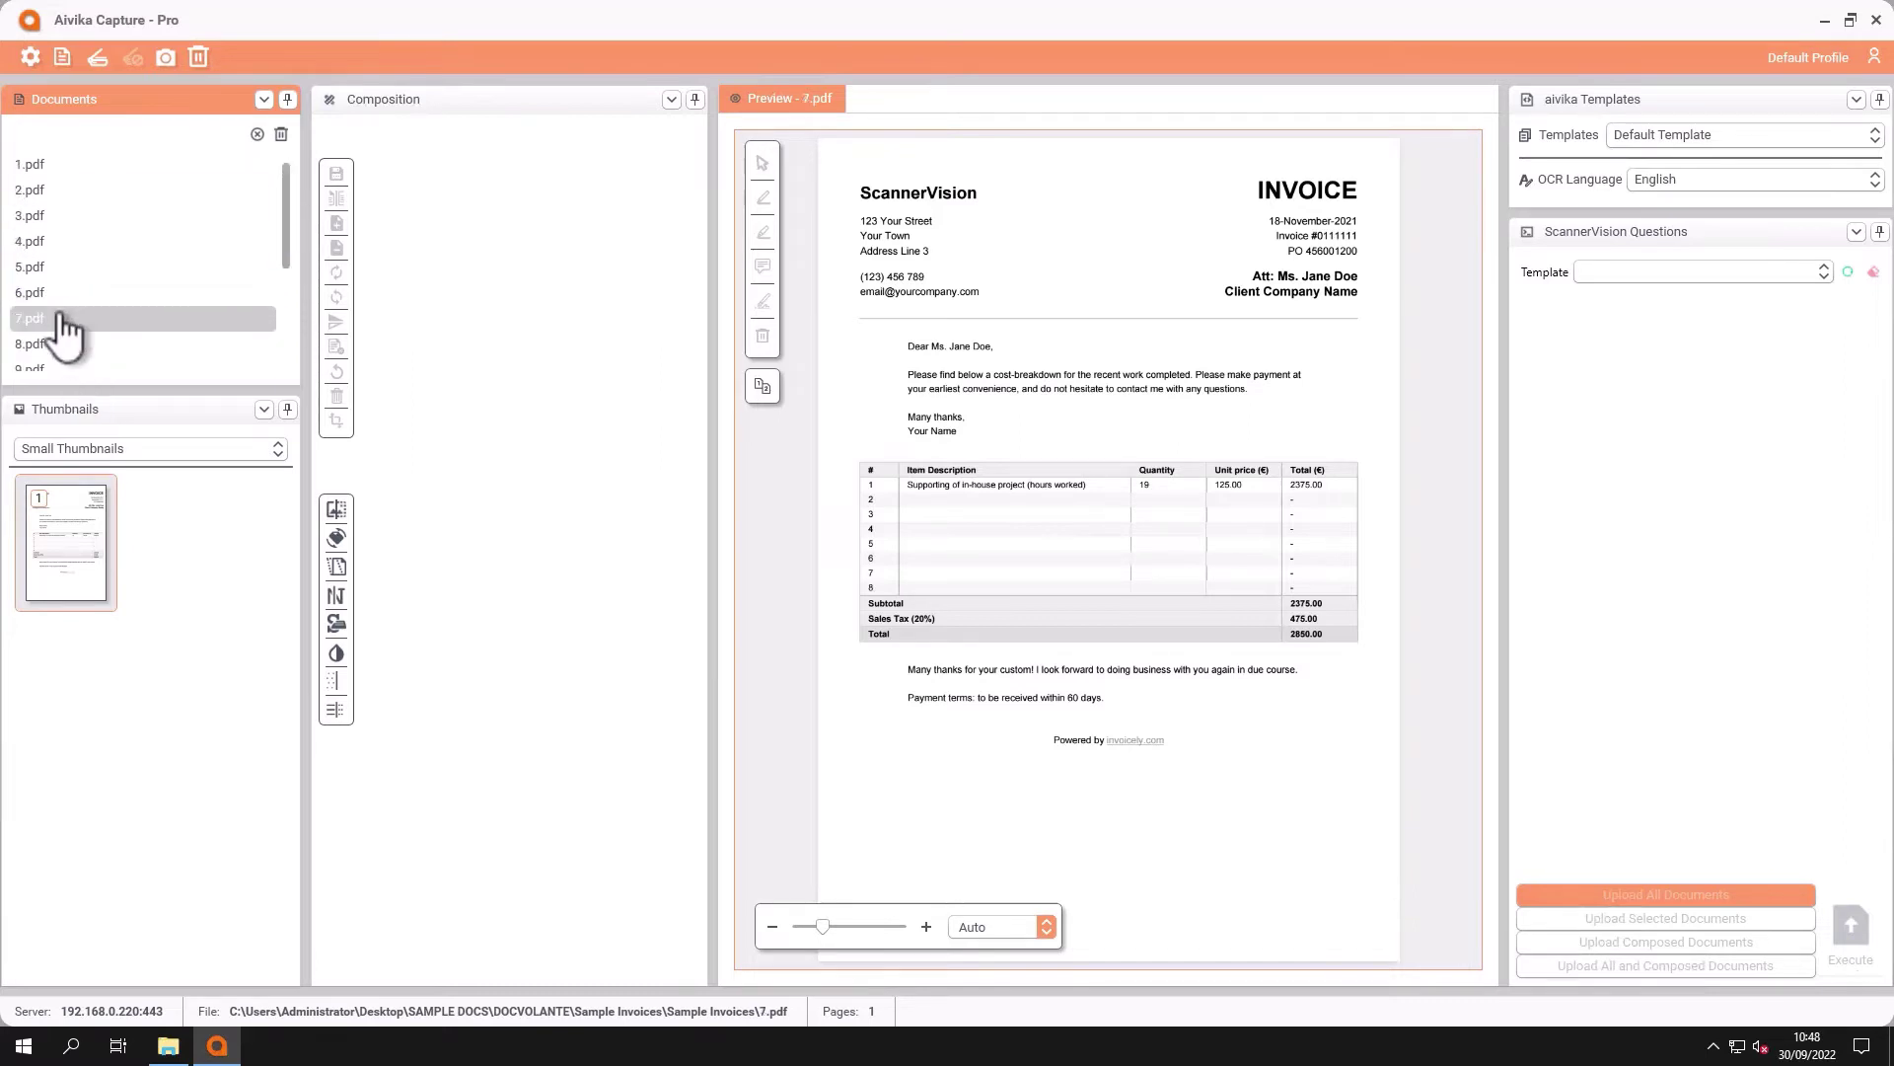
pyautogui.click(63, 521)
pyautogui.moveTo(65, 535); pyautogui.dragTo(464, 259)
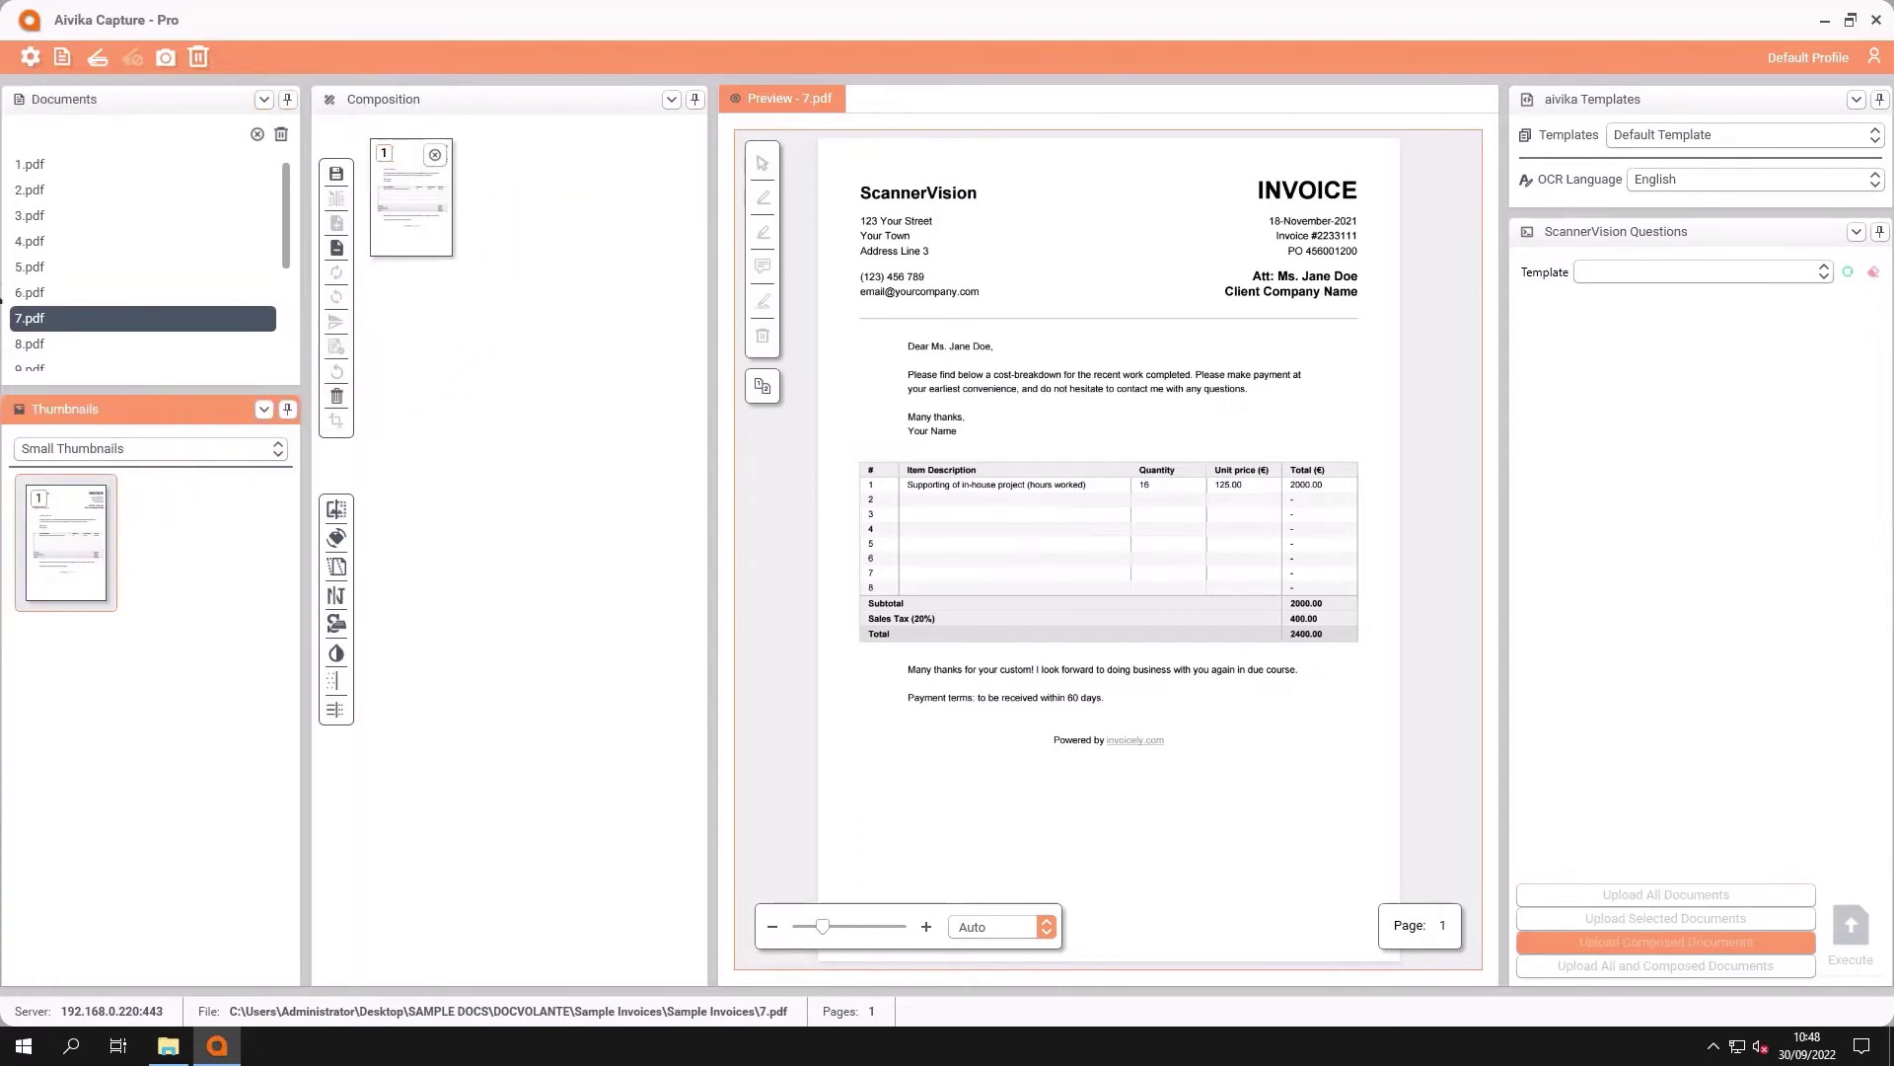
# Step: Add the pages of 4.pdf and then 1.pdf as the second and third composed pages
pyautogui.click(35, 241)
pyautogui.moveTo(63, 522); pyautogui.dragTo(471, 343)
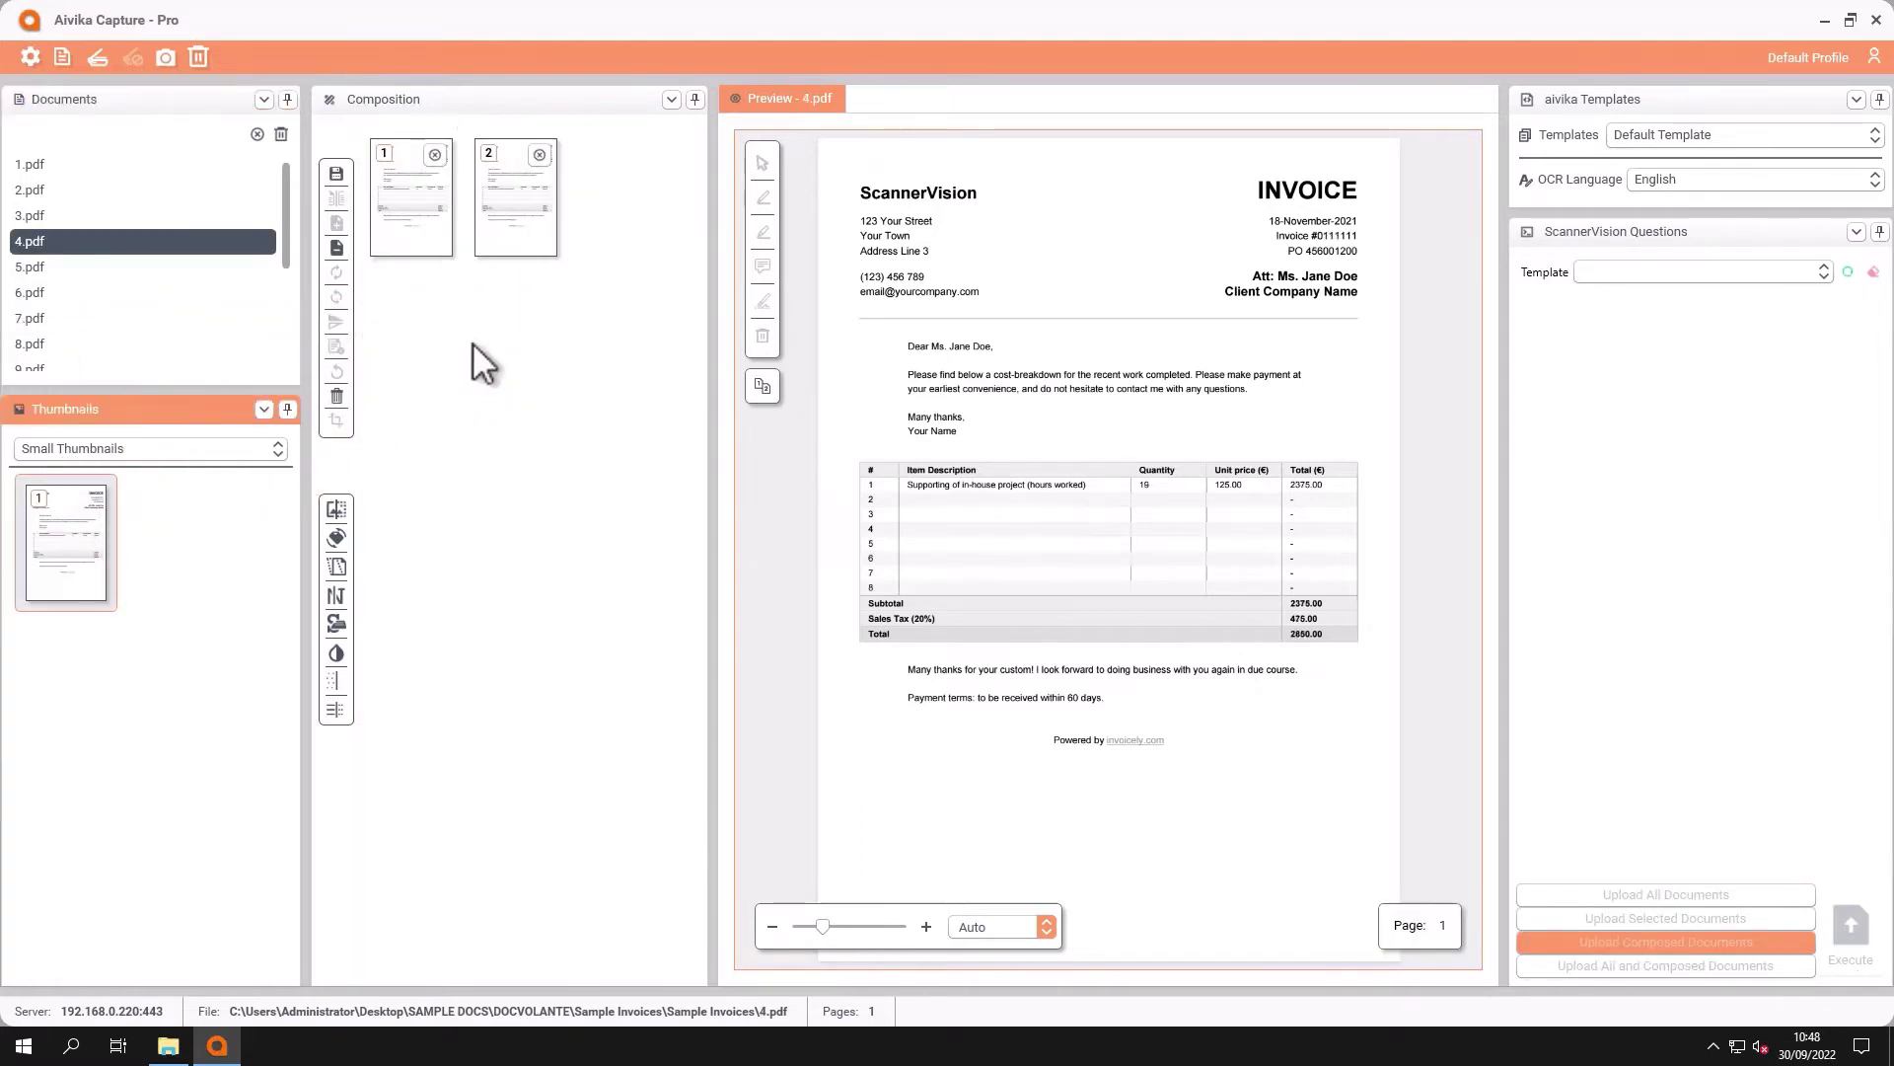
pyautogui.click(402, 212)
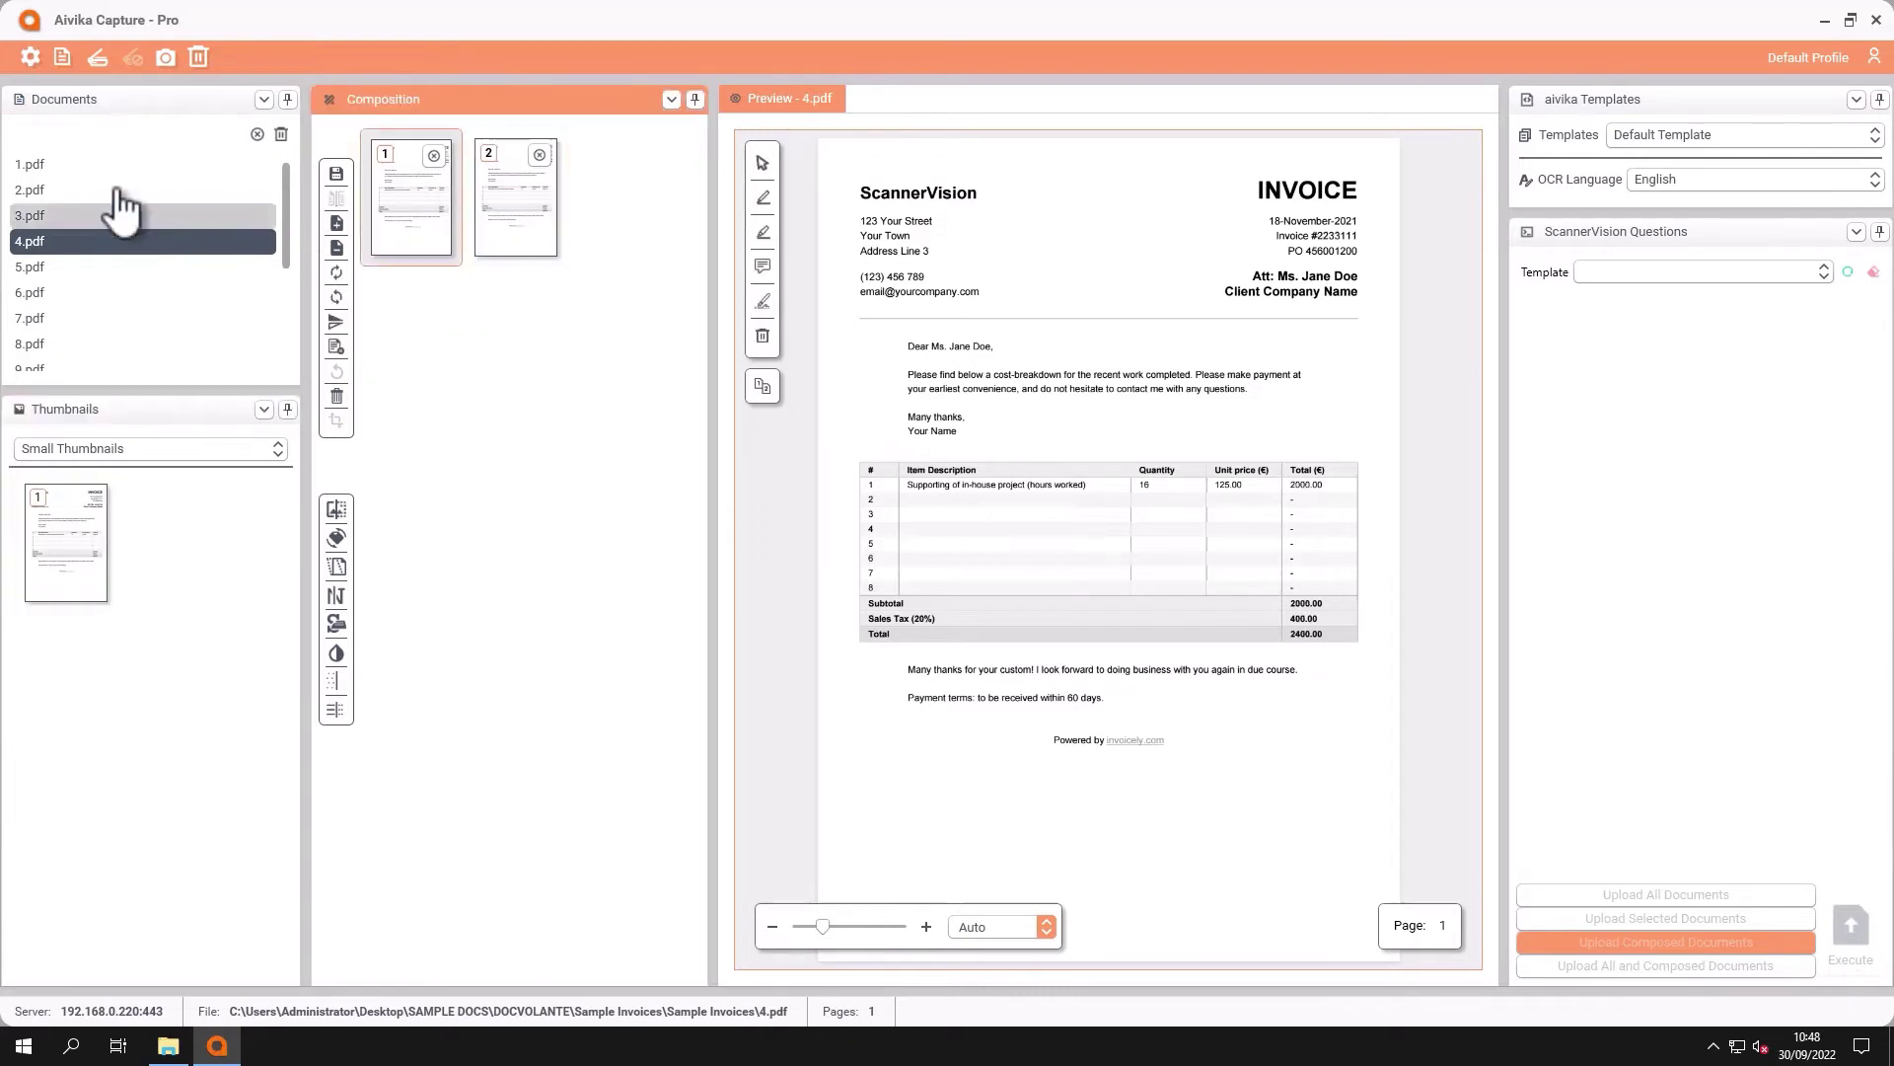
pyautogui.click(30, 164)
pyautogui.moveTo(59, 541); pyautogui.dragTo(435, 369)
pyautogui.click(424, 233)
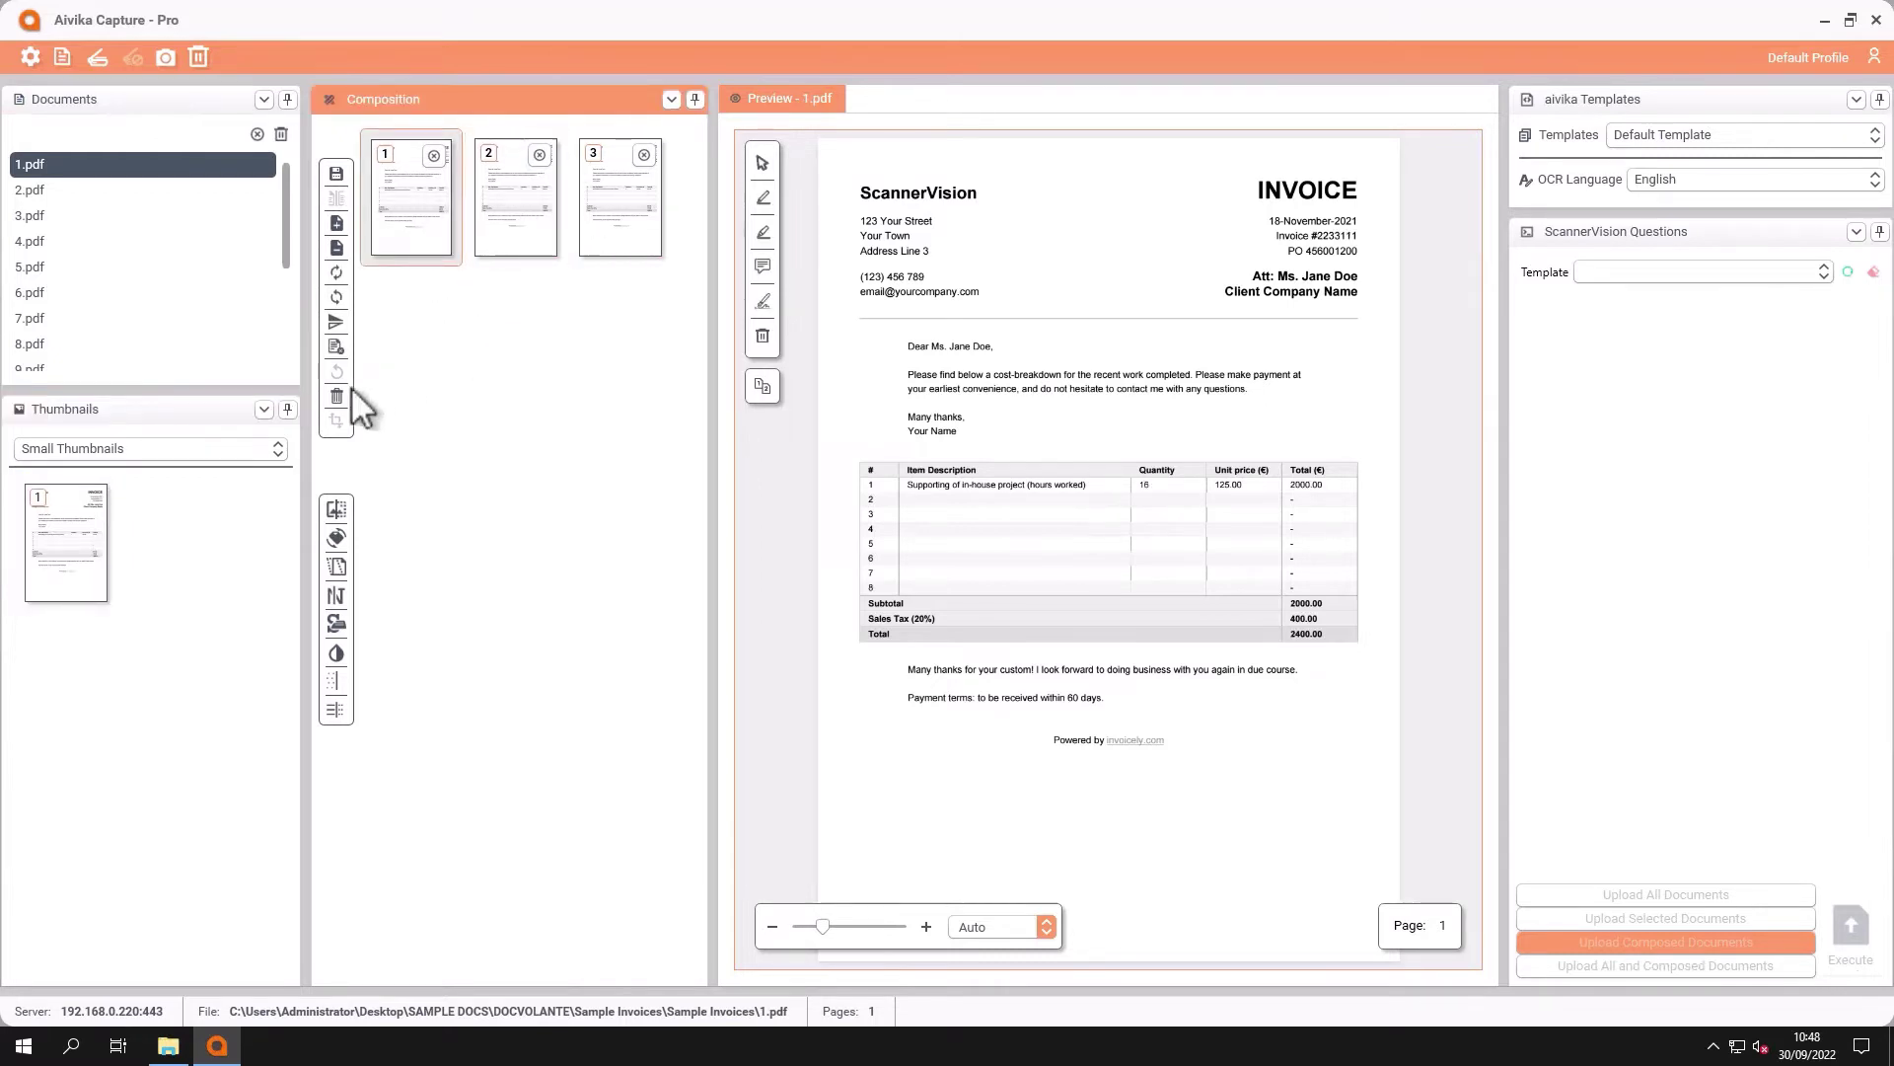
# Step: Switch to Large Thumbnails, then rotate and invert composed page 1 and revert both changes
pyautogui.click(275, 450)
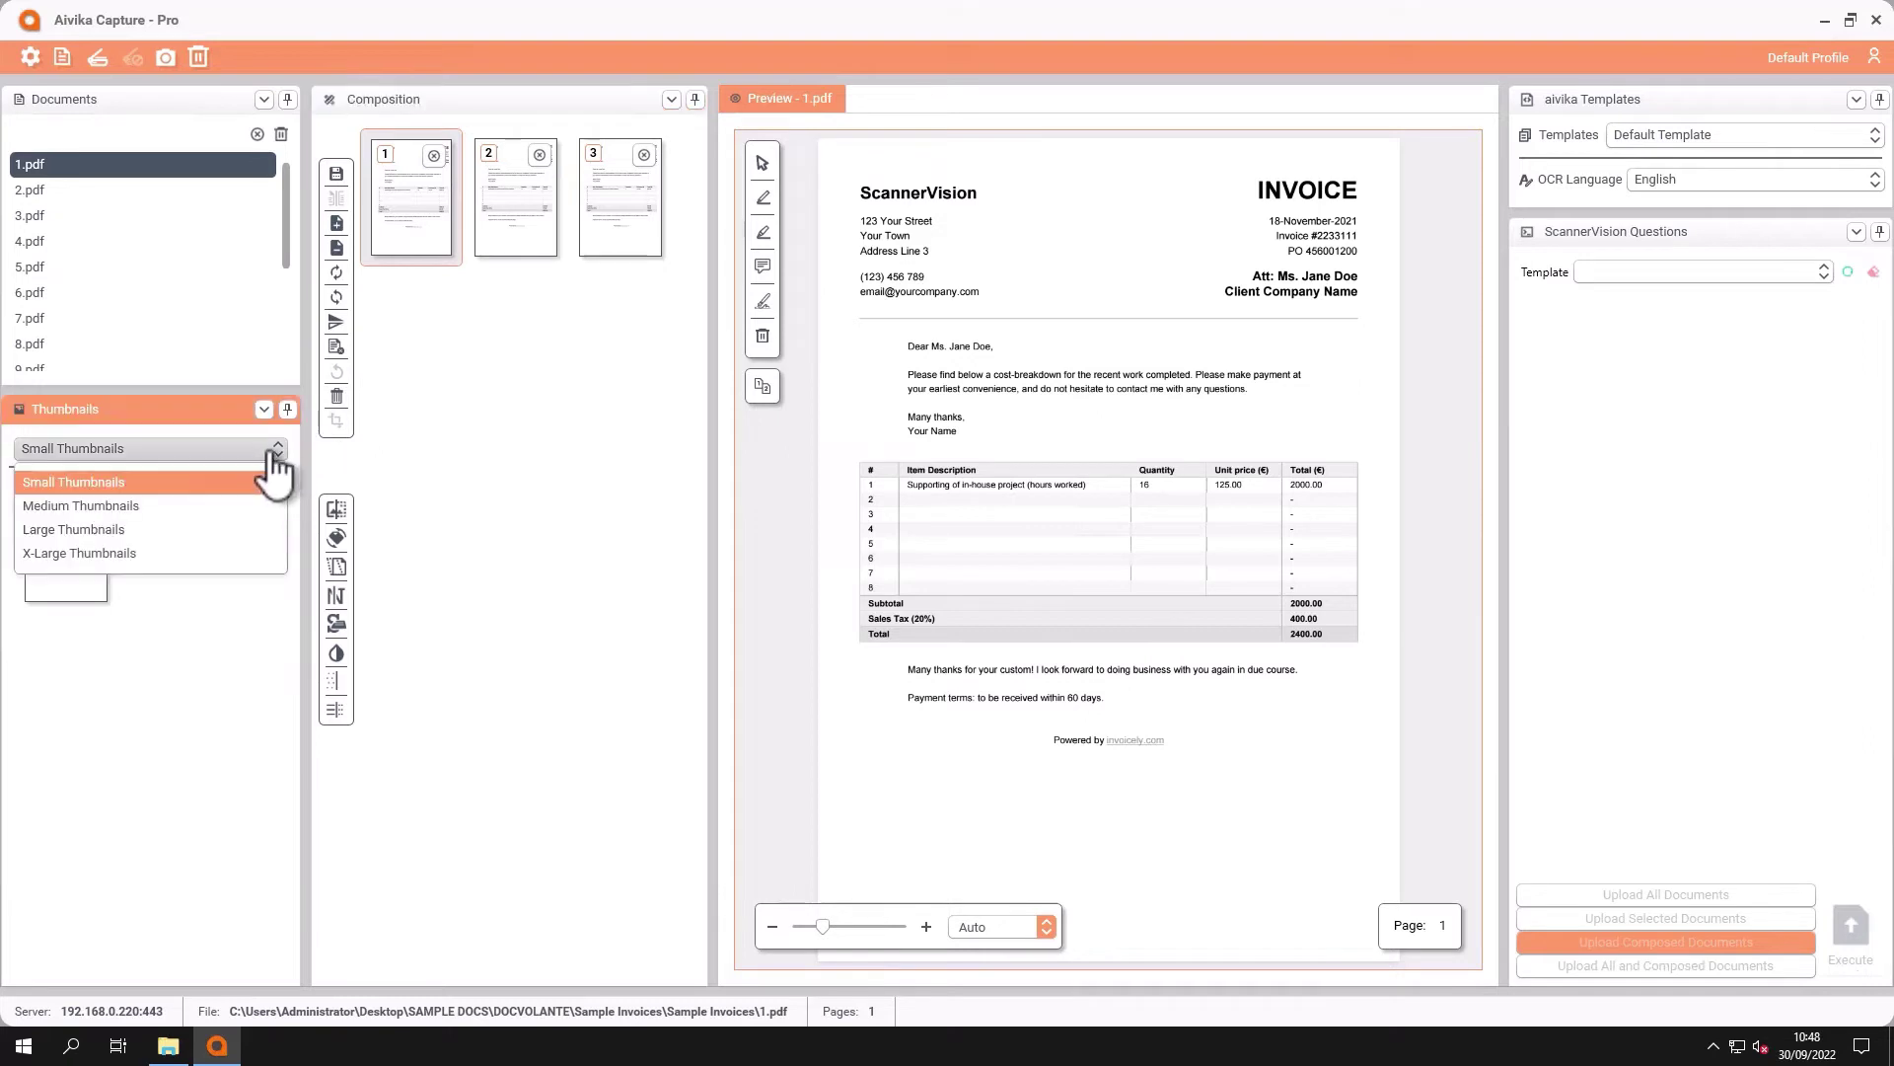
pyautogui.click(98, 525)
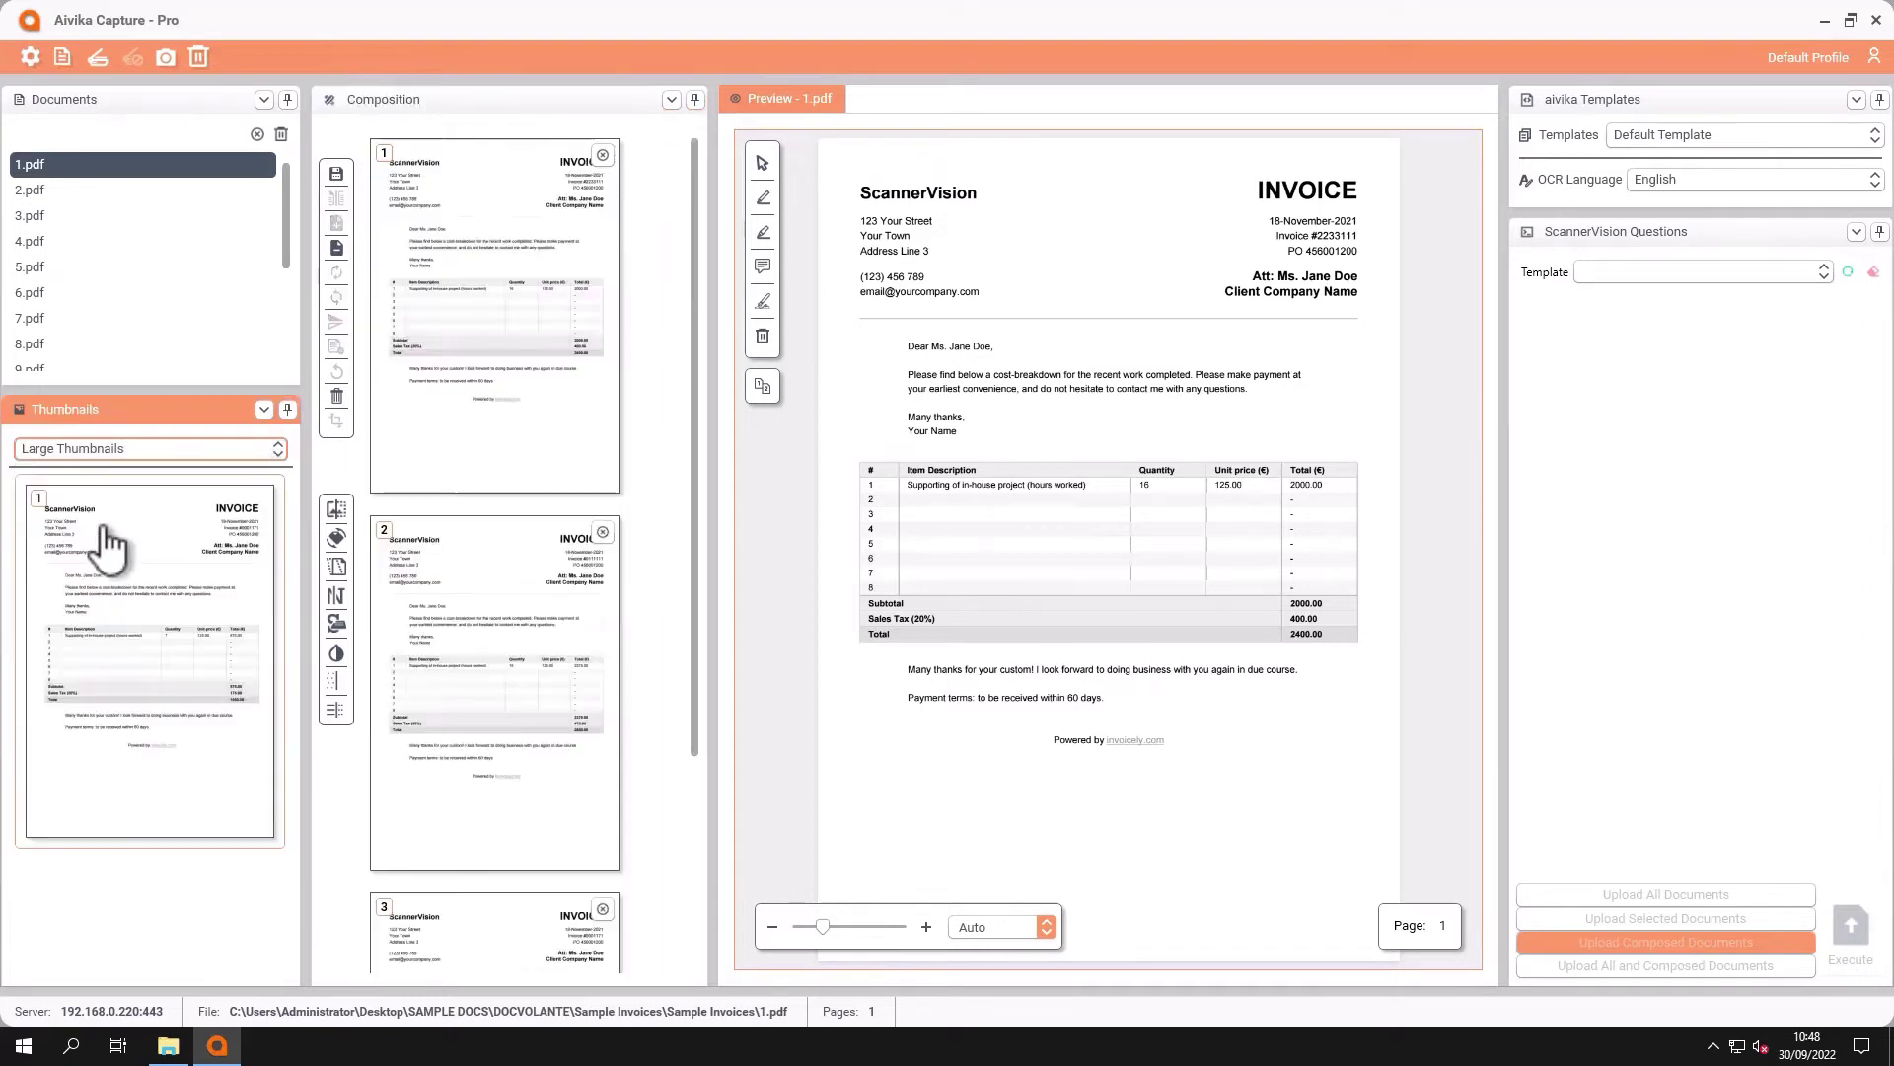
pyautogui.click(517, 275)
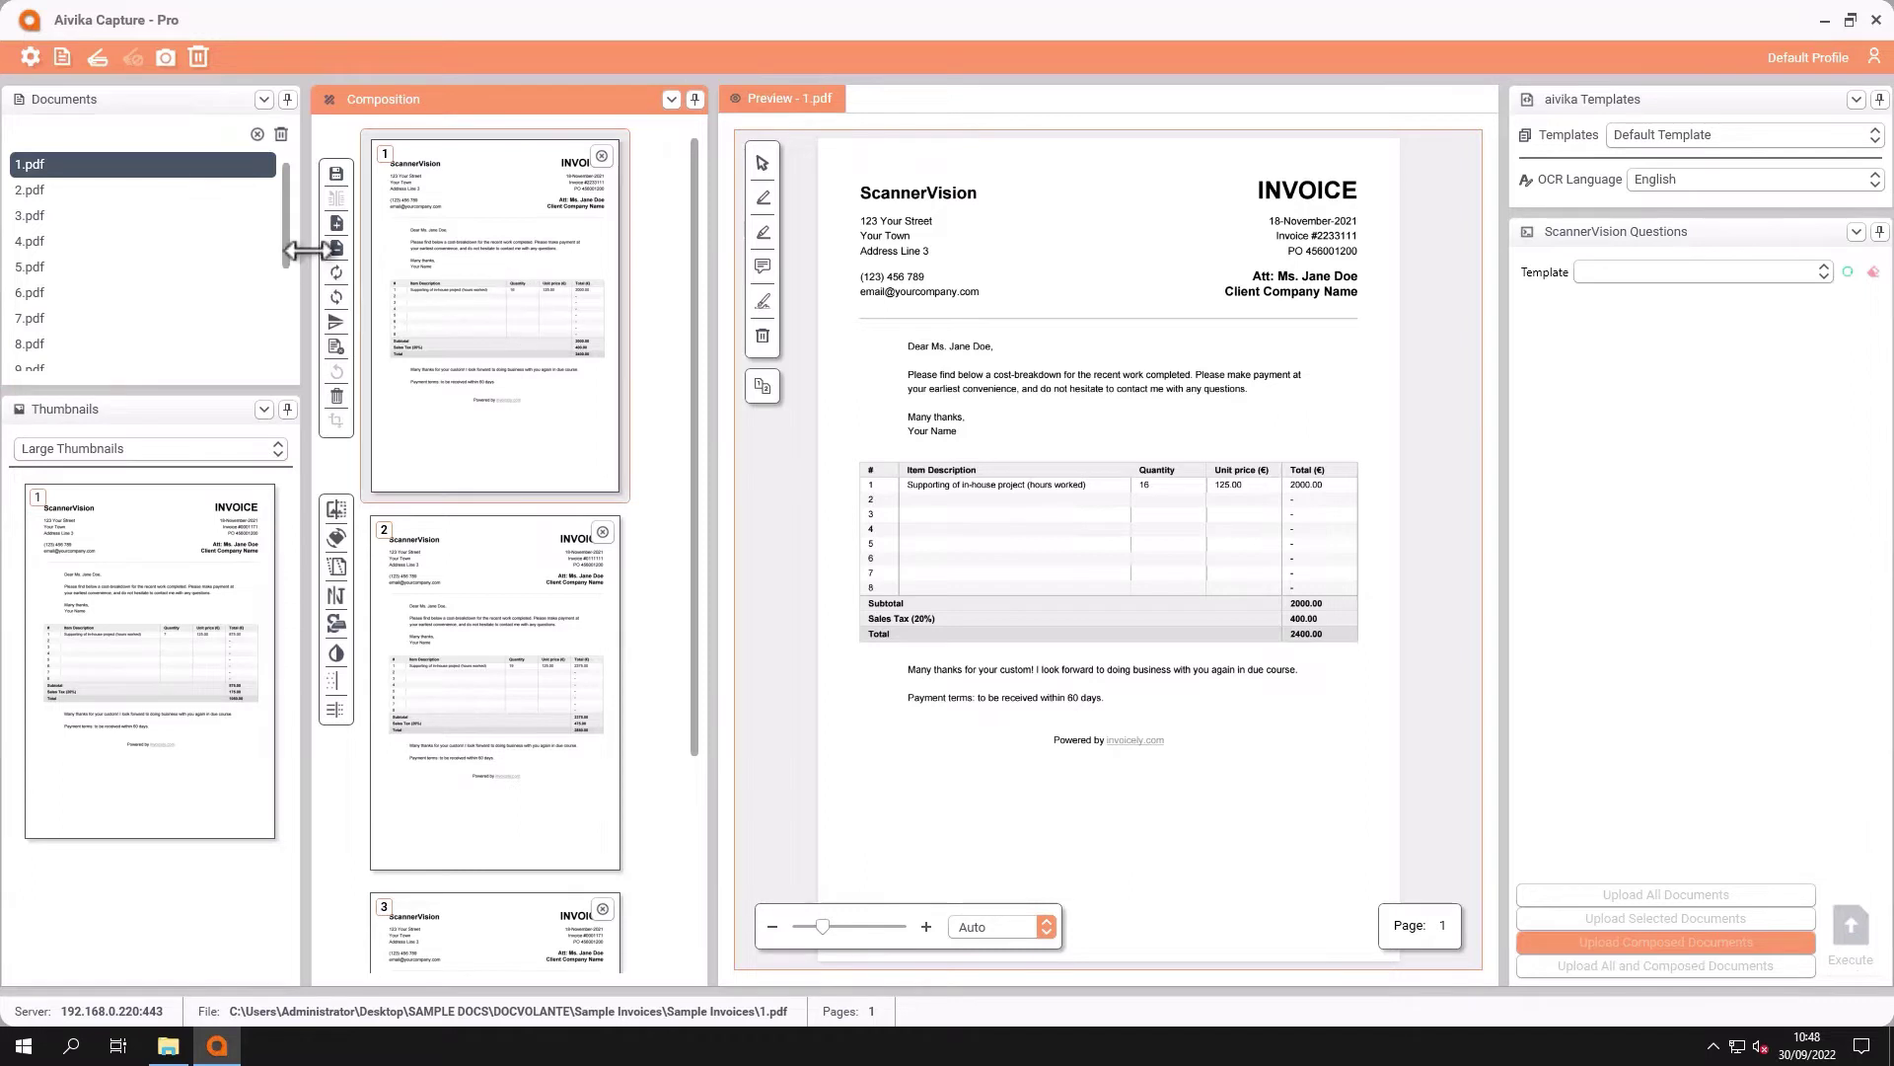
pyautogui.click(337, 321)
pyautogui.click(338, 322)
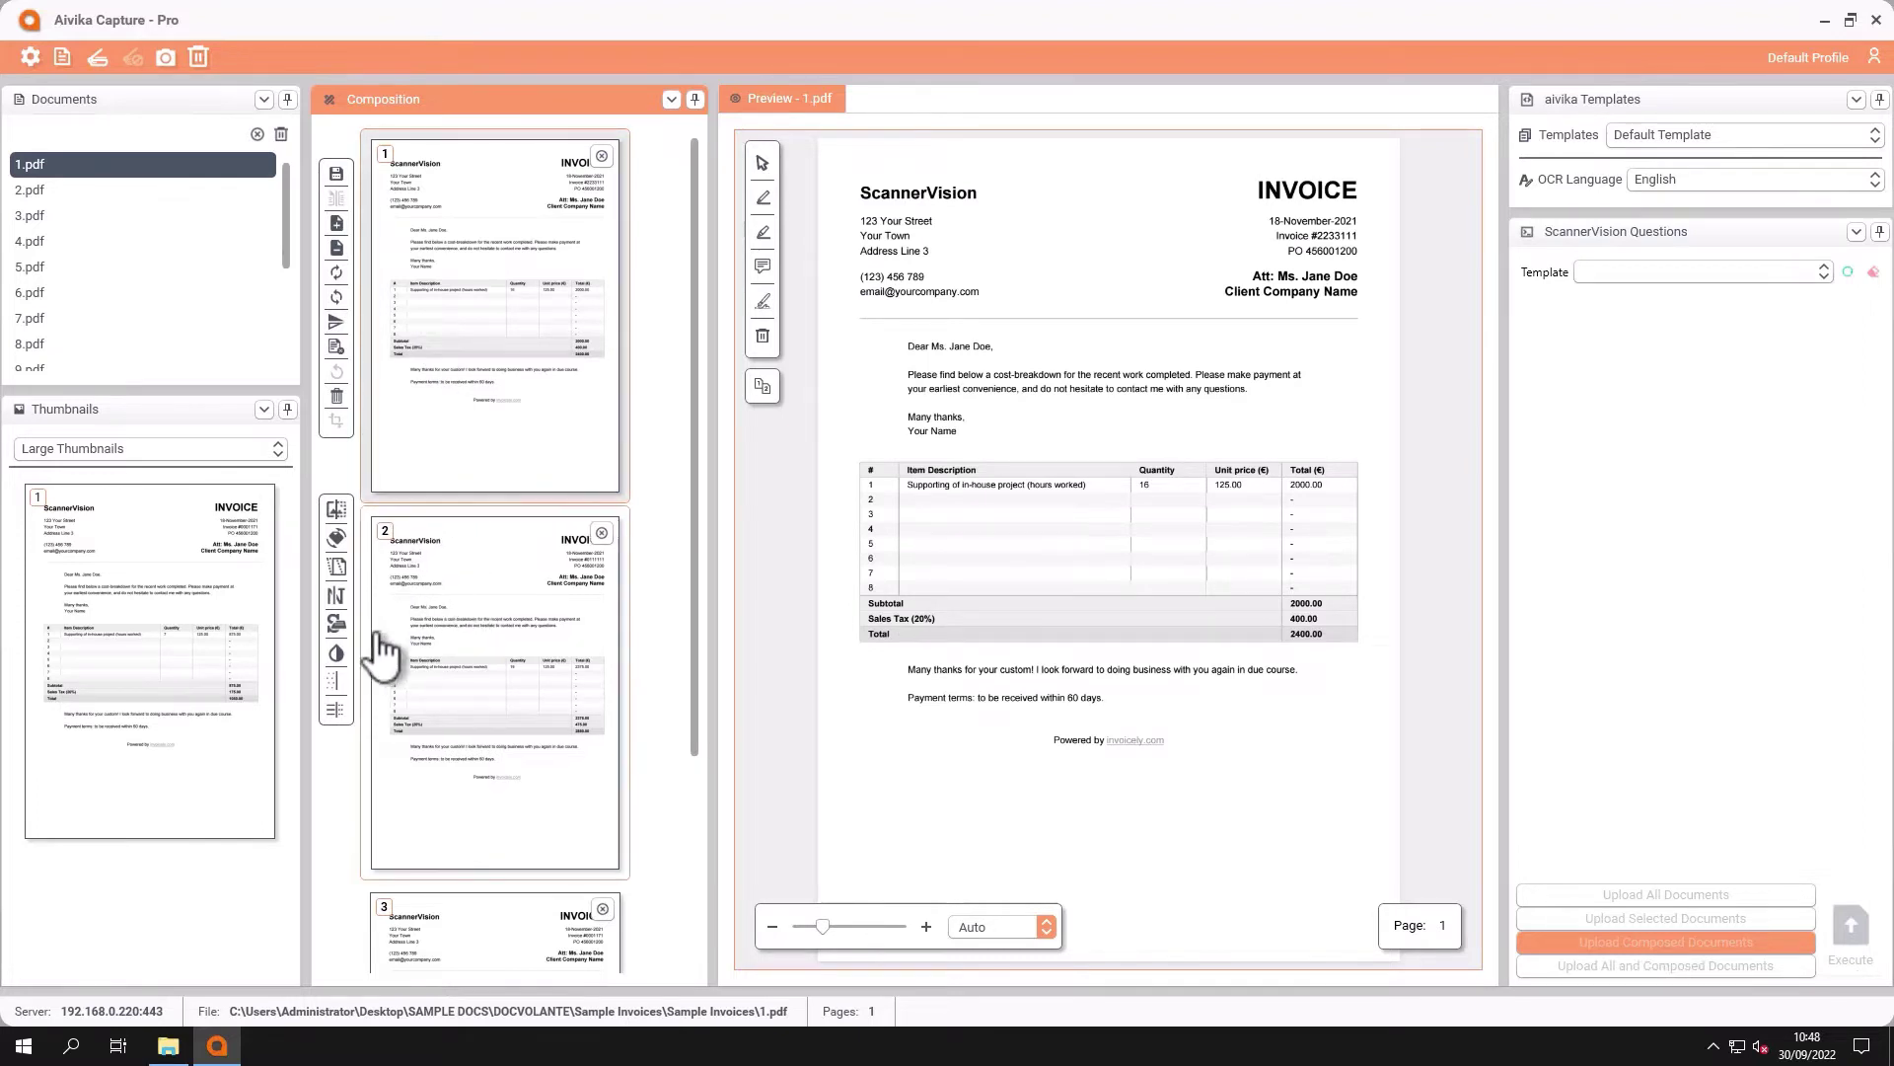
pyautogui.click(336, 653)
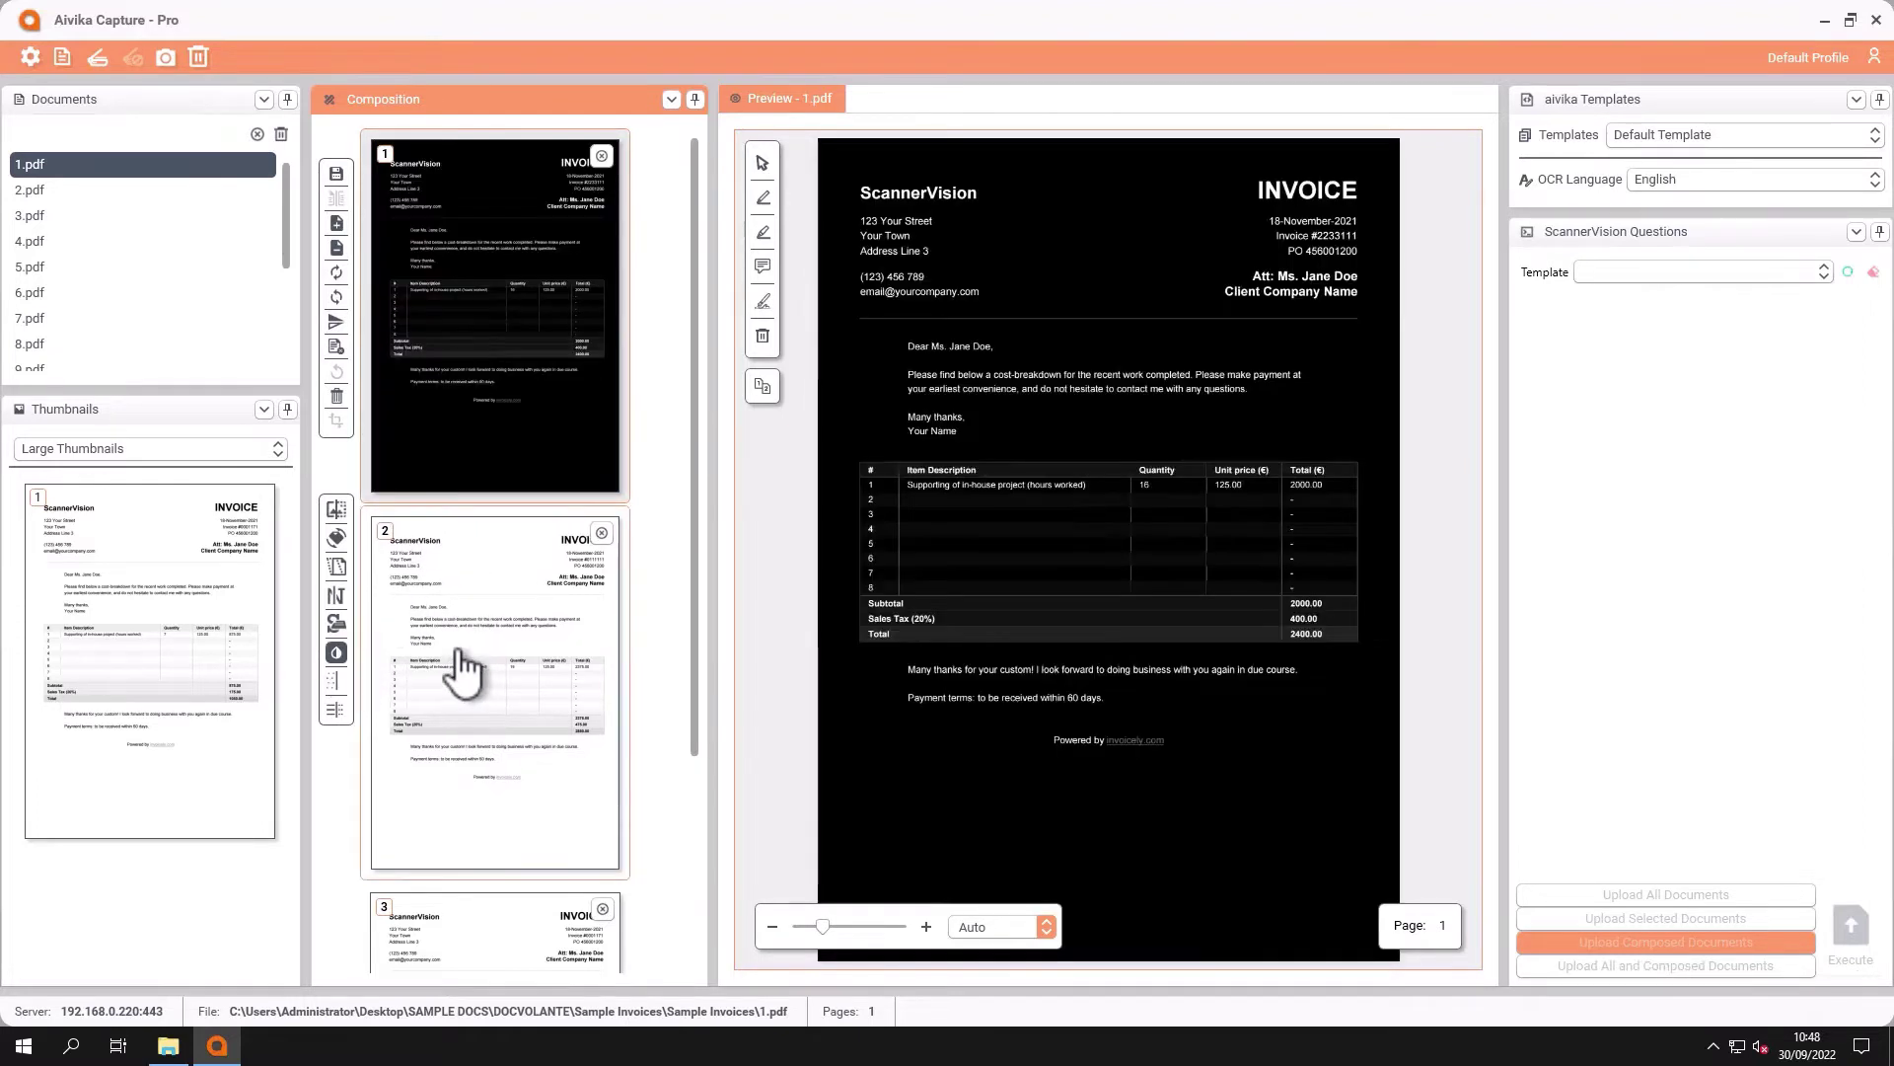
pyautogui.click(336, 655)
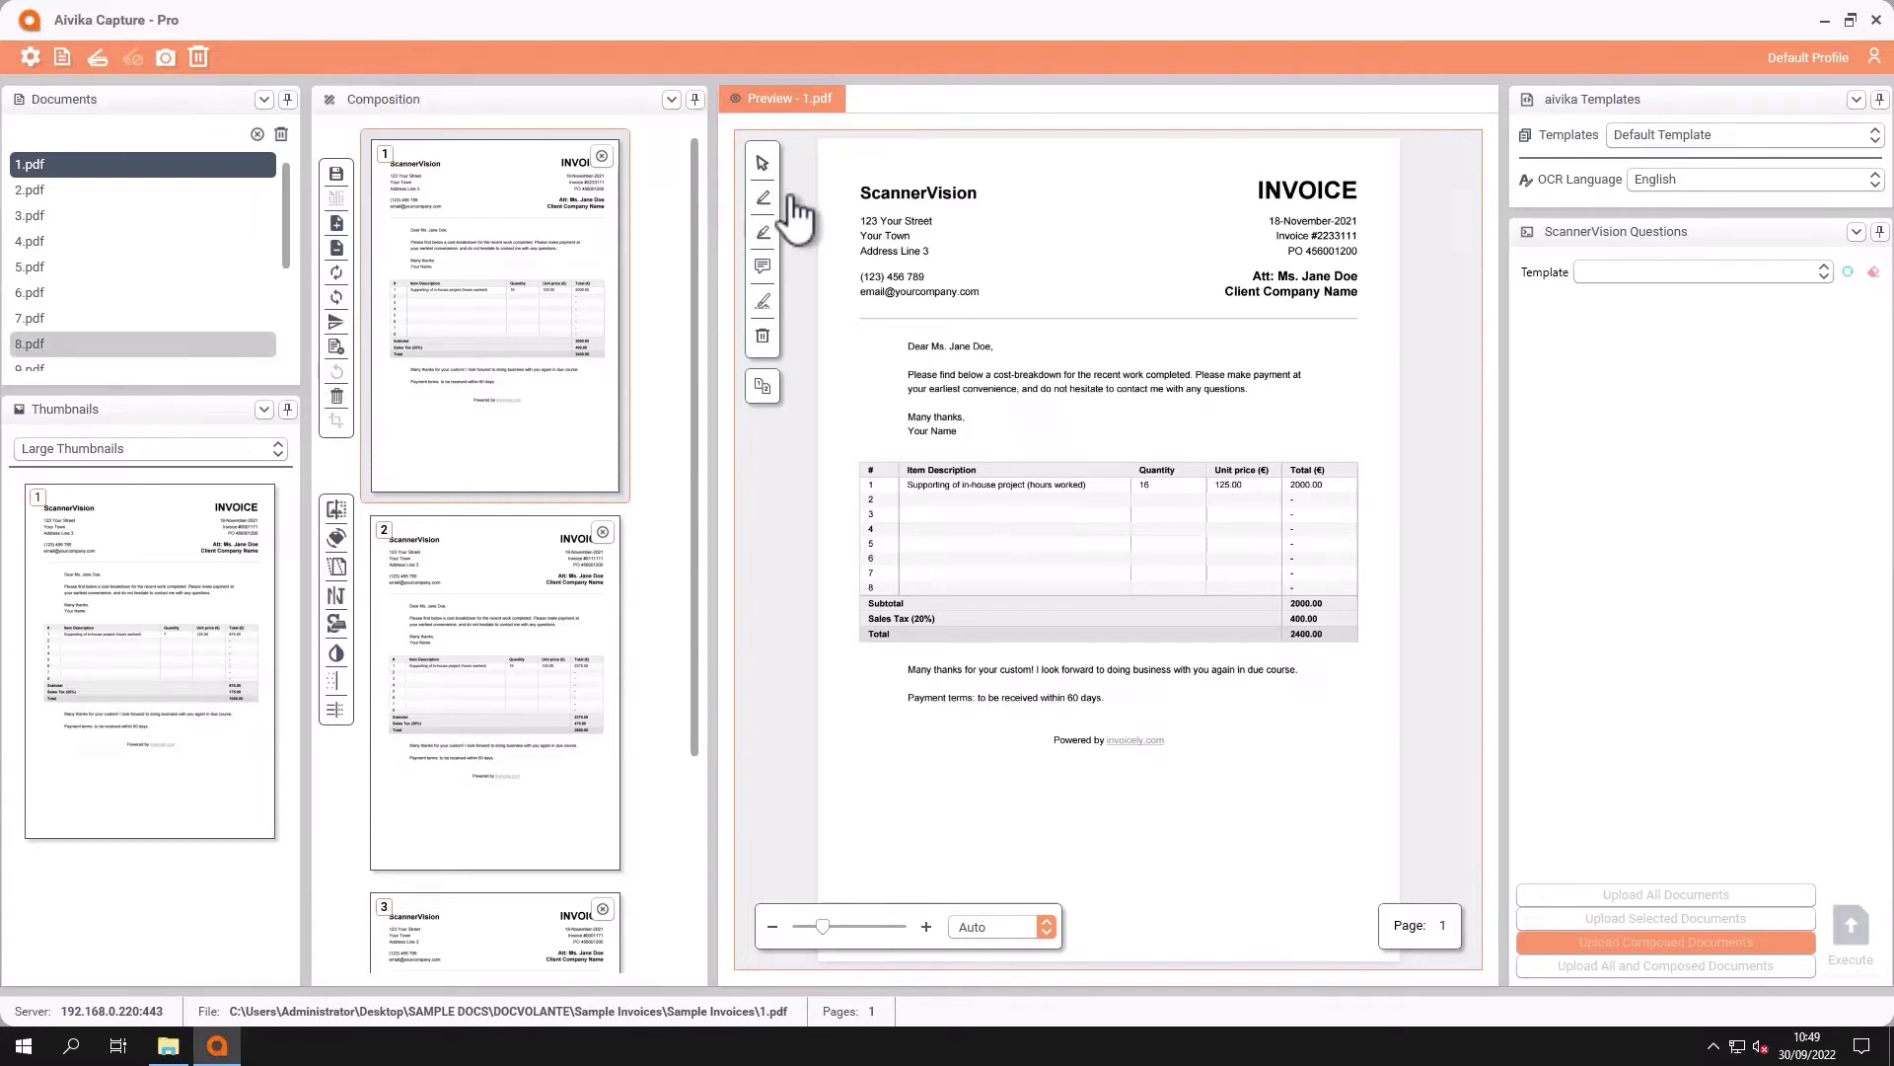
# Step: Redact the INVOICE heading details at top right and highlight the ScannerVision heading in yellow
pyautogui.click(765, 198)
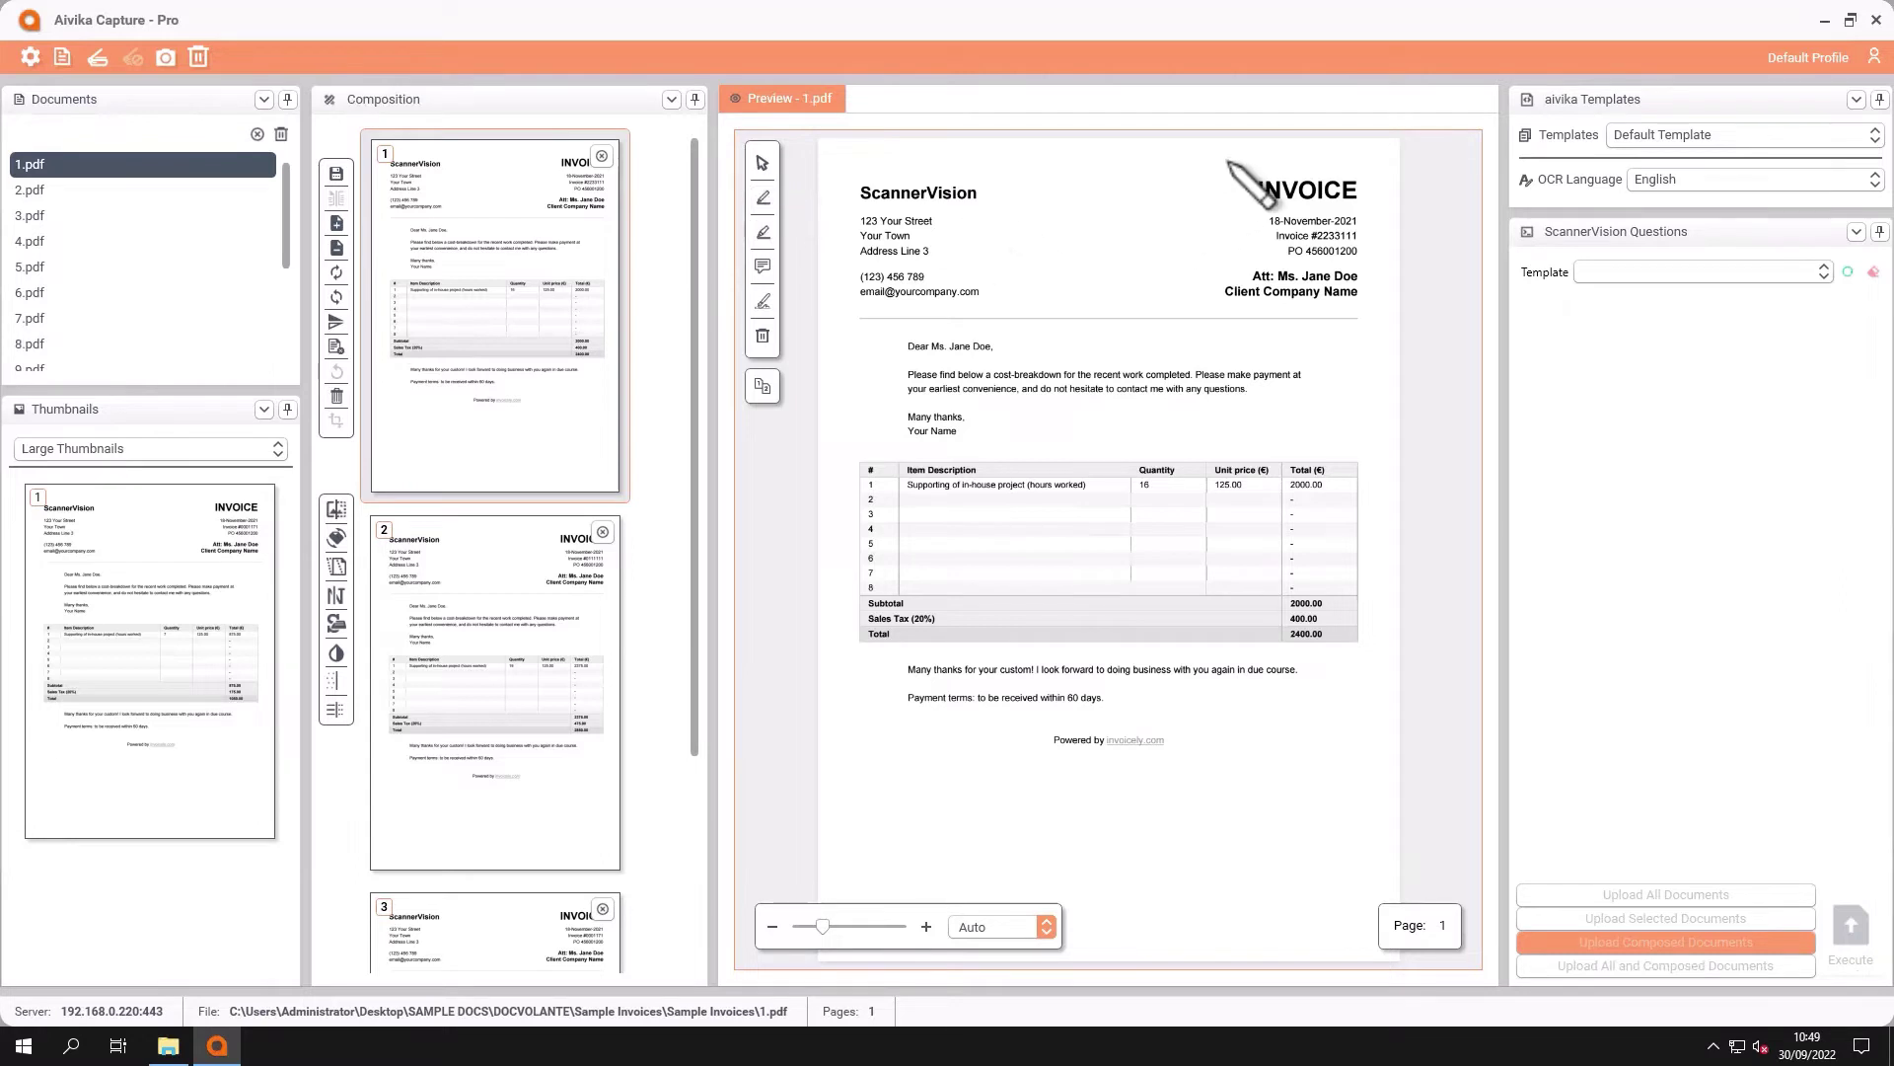
pyautogui.moveTo(1188, 174)
pyautogui.mouseDown()
pyautogui.moveTo(1201, 281)
pyautogui.moveTo(1386, 314)
pyautogui.mouseUp()
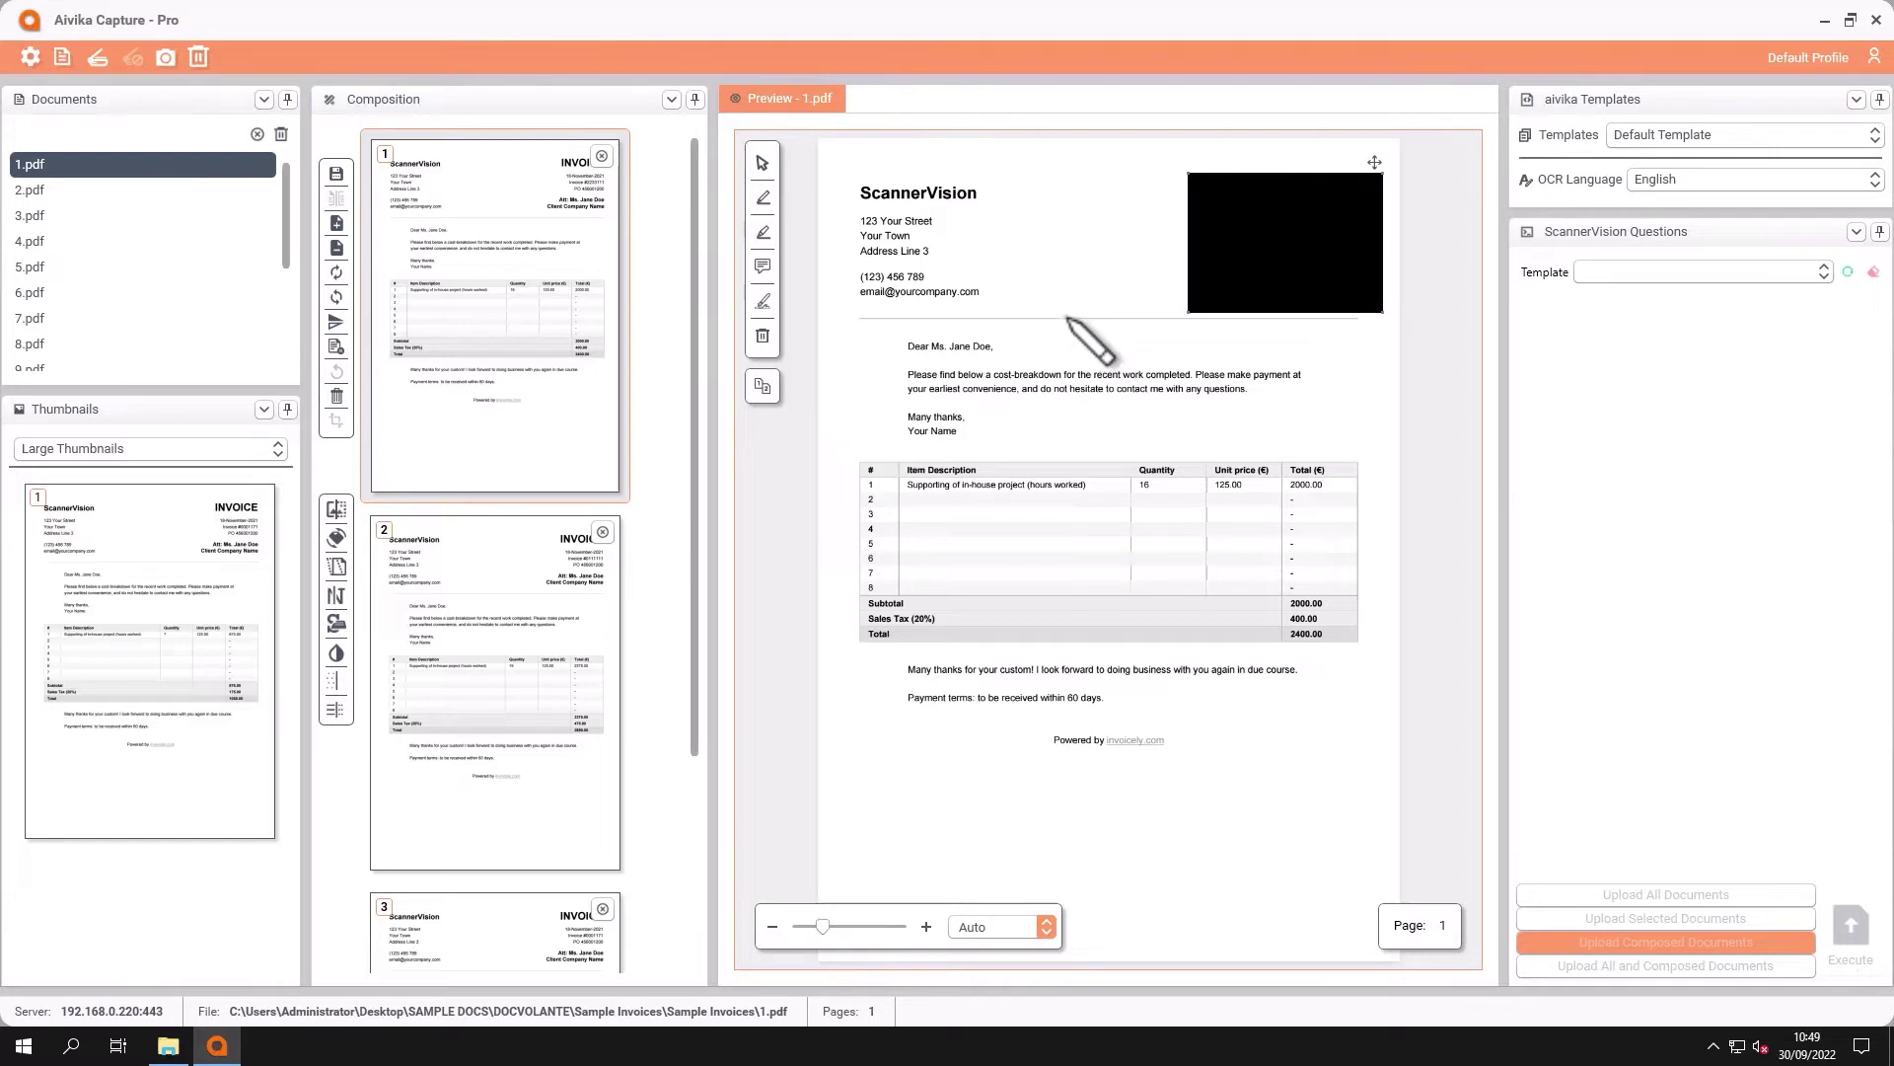
pyautogui.click(763, 235)
pyautogui.moveTo(988, 204); pyautogui.dragTo(992, 205)
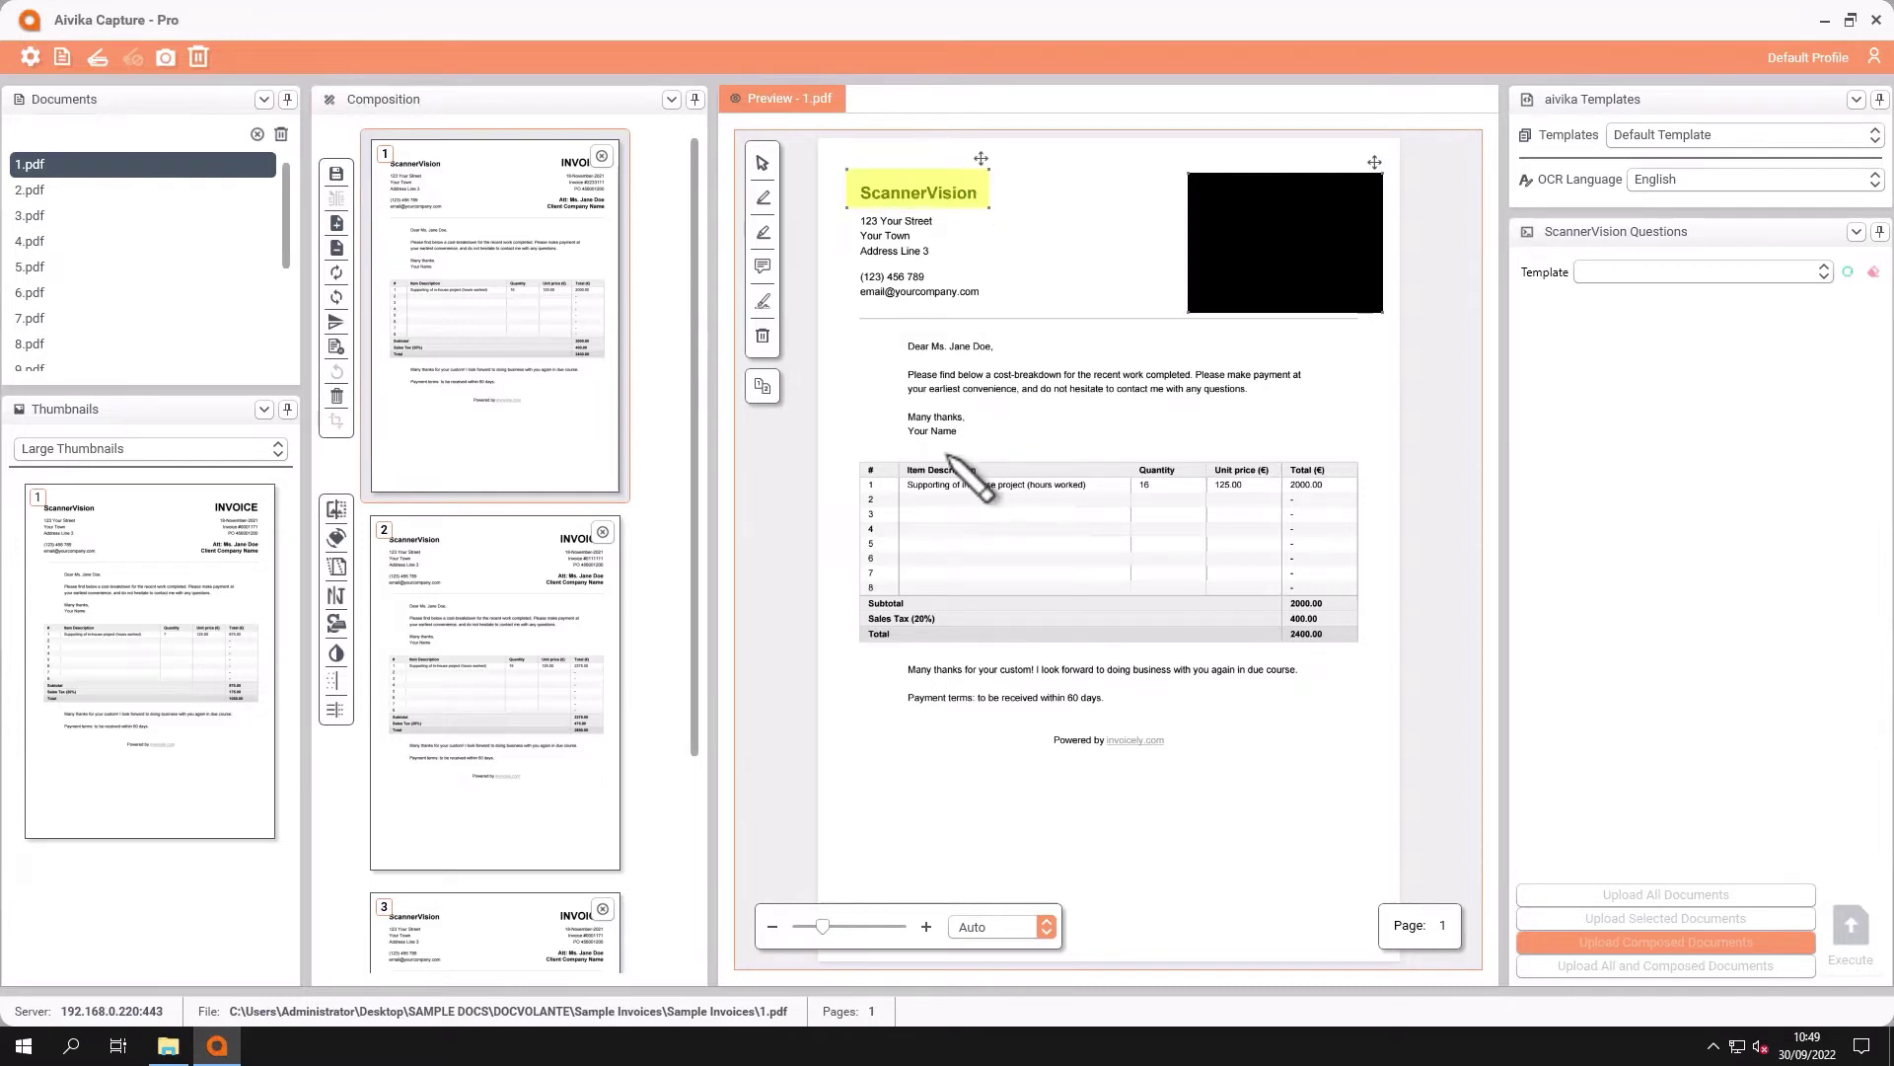
# Step: Add a 'Hello' comment below the Powered by line and place the drawn signature left of it
pyautogui.click(764, 269)
pyautogui.moveTo(1157, 768); pyautogui.dragTo(1348, 839)
pyautogui.write('Hello')
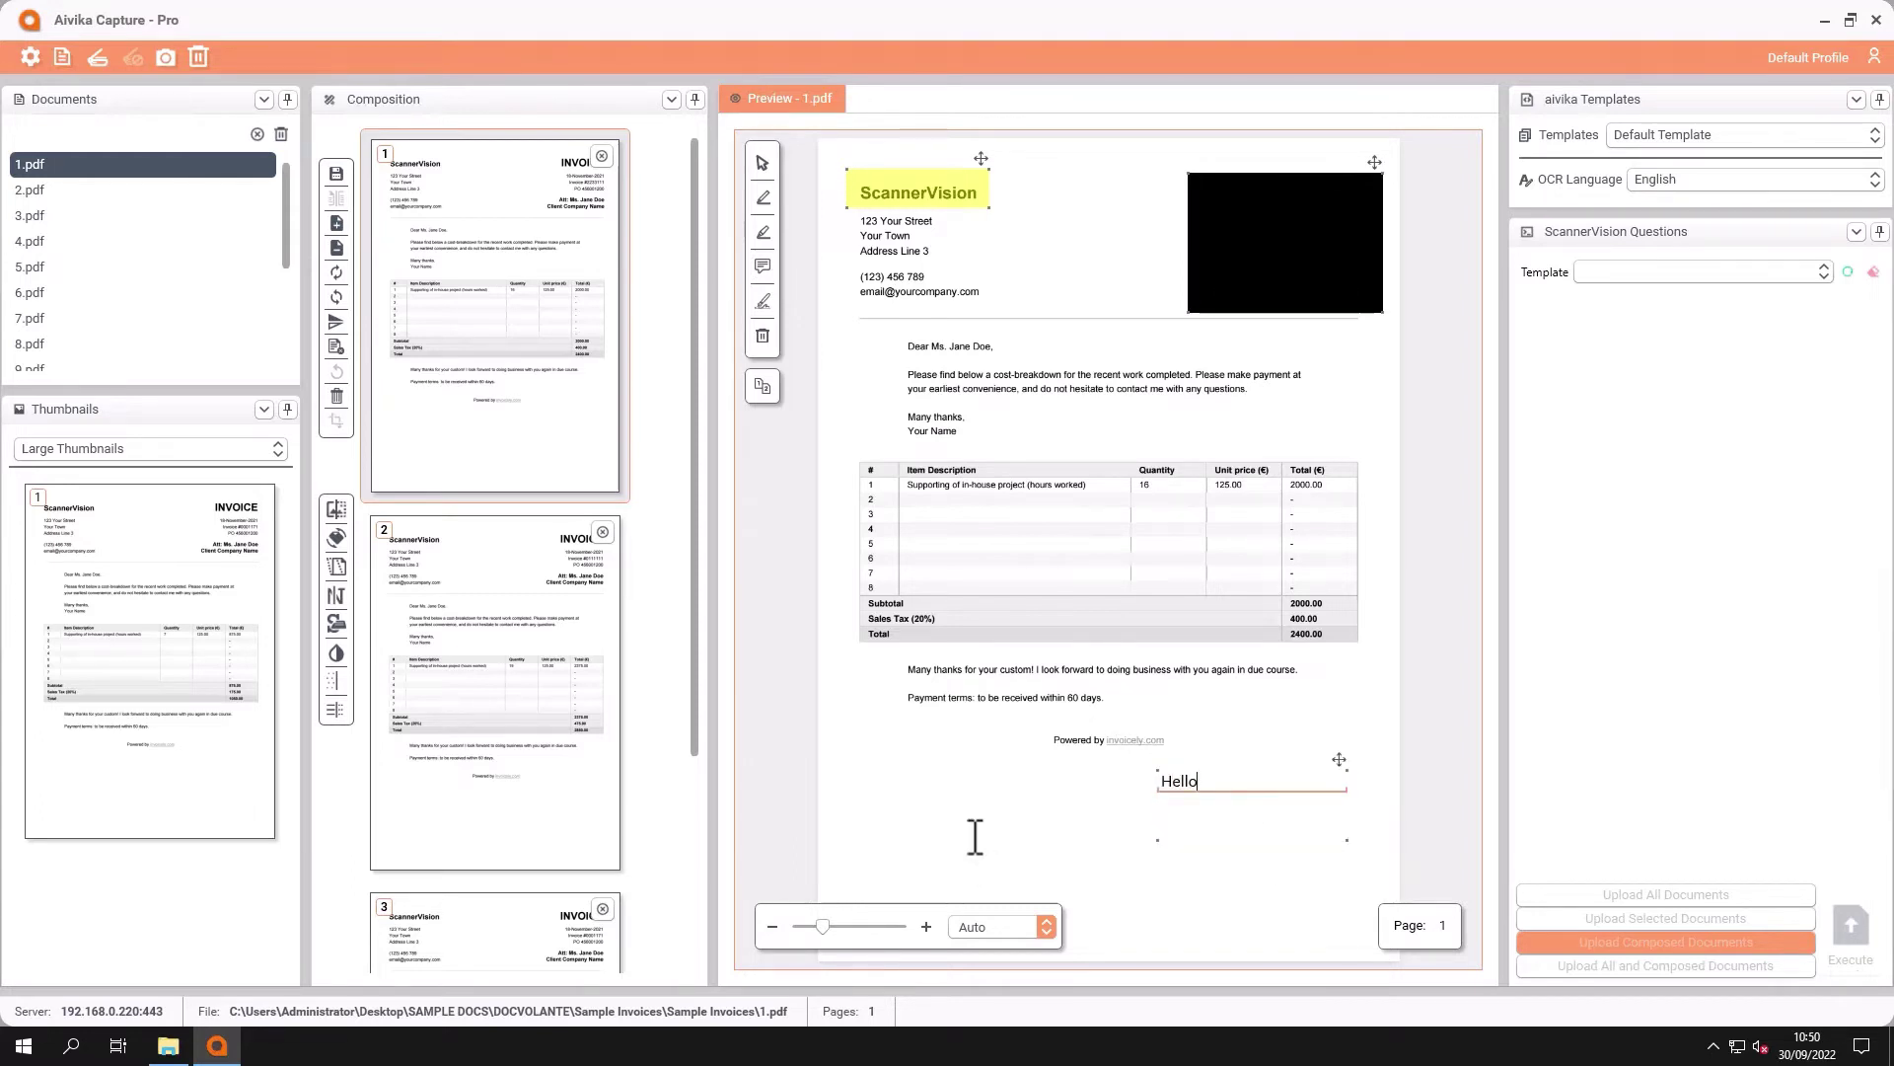
pyautogui.click(764, 301)
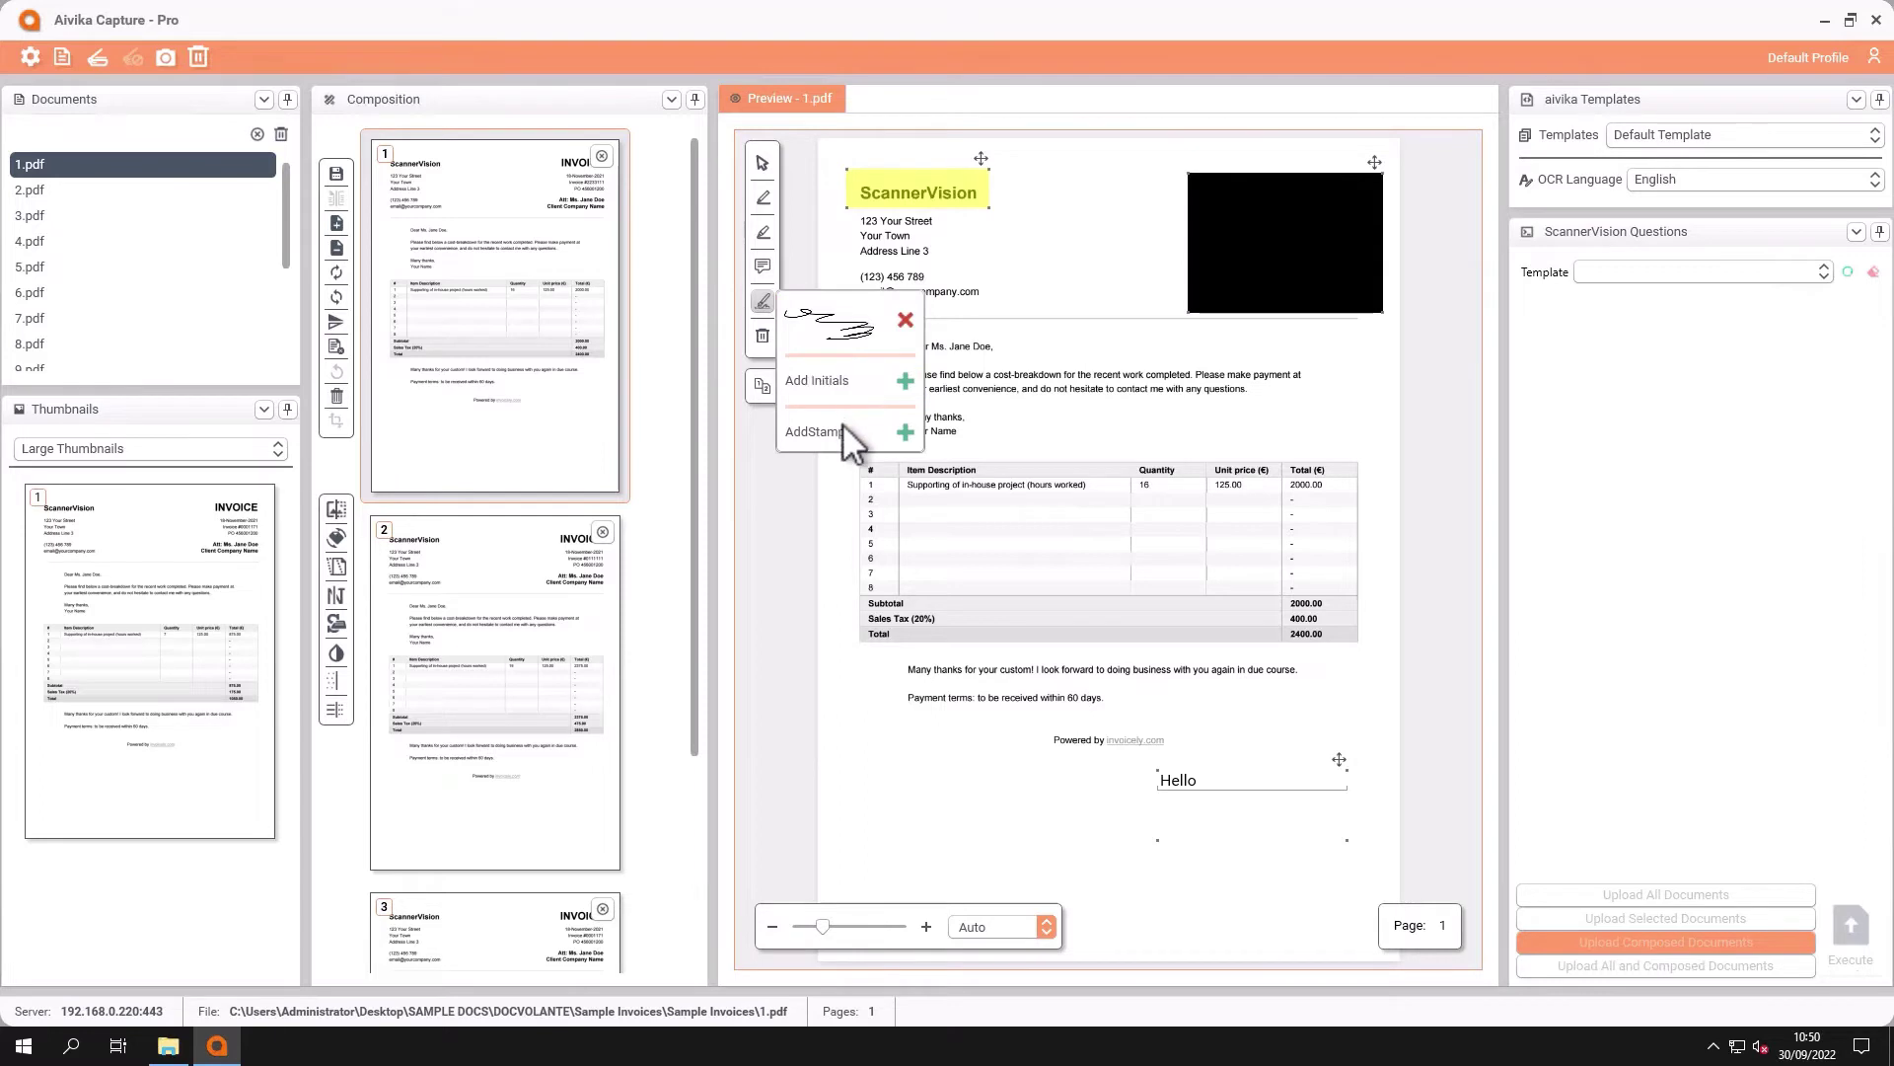
pyautogui.click(834, 322)
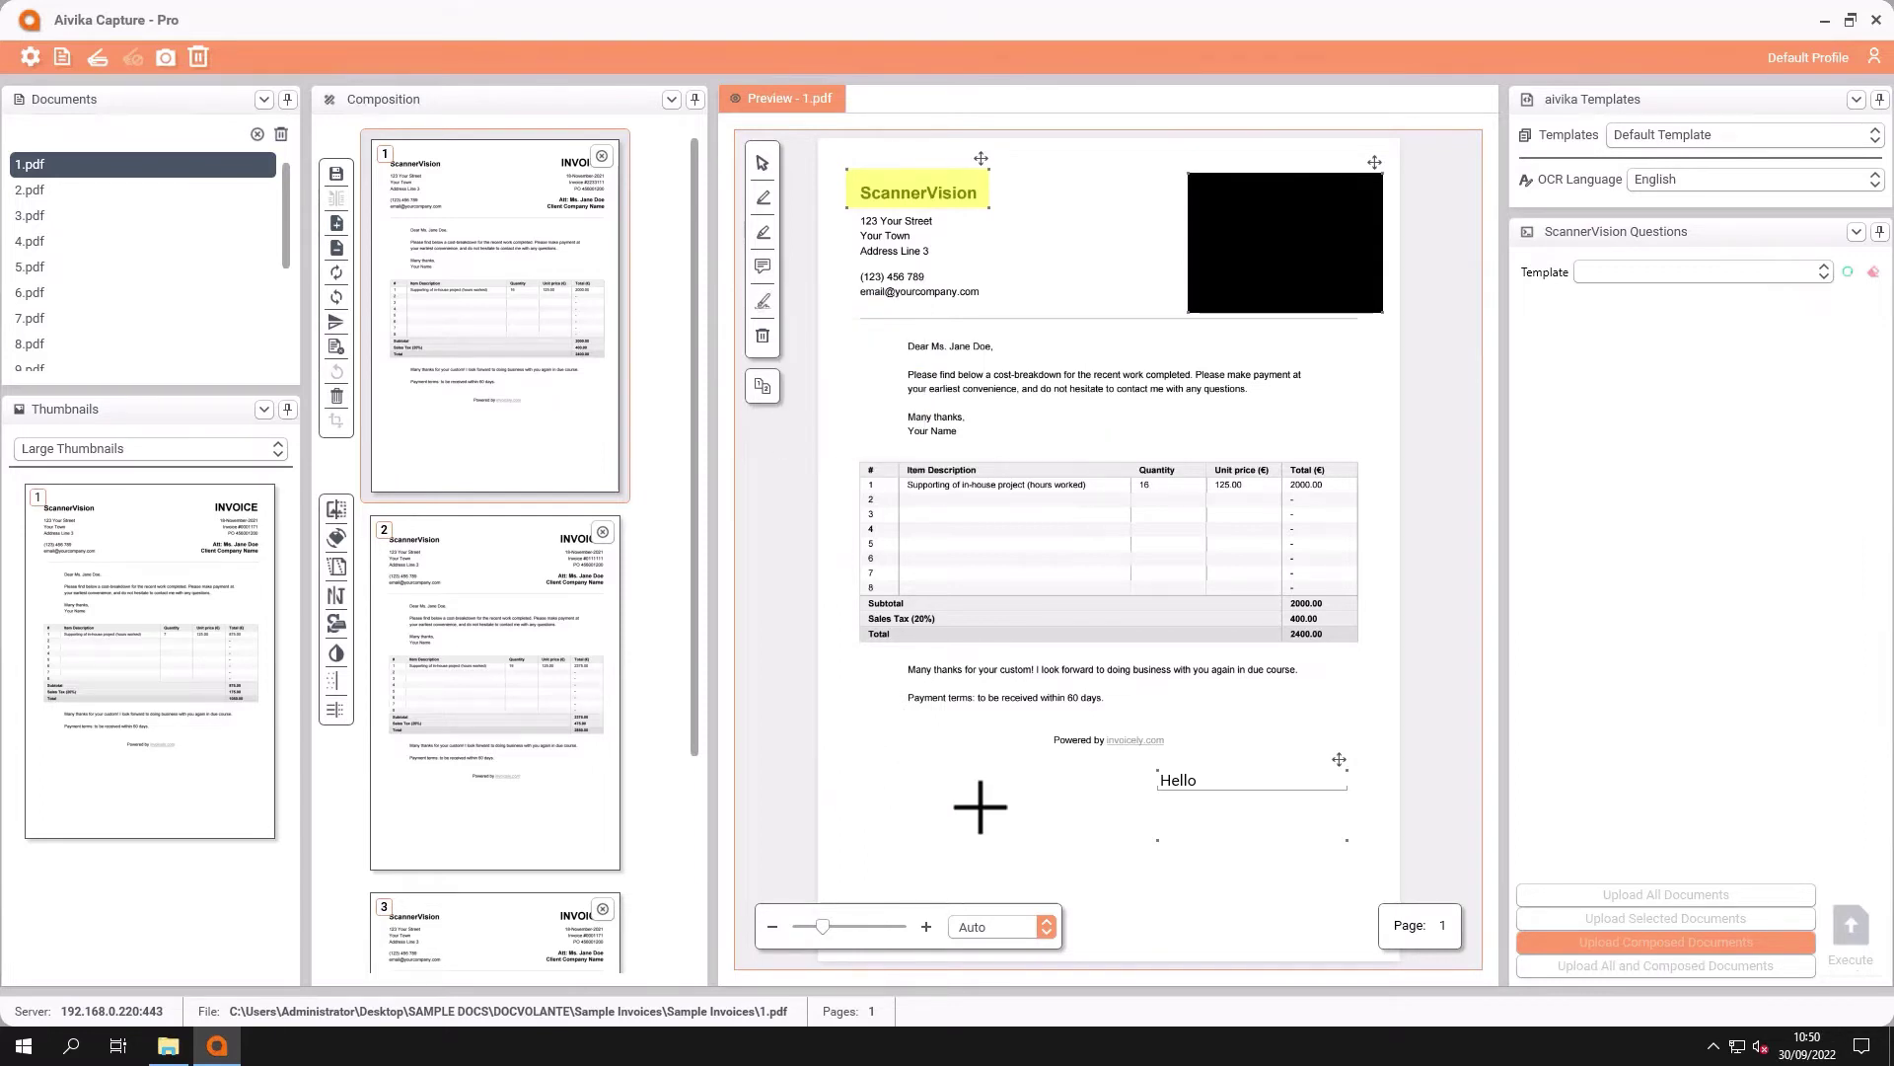
pyautogui.moveTo(942, 773); pyautogui.dragTo(1043, 812)
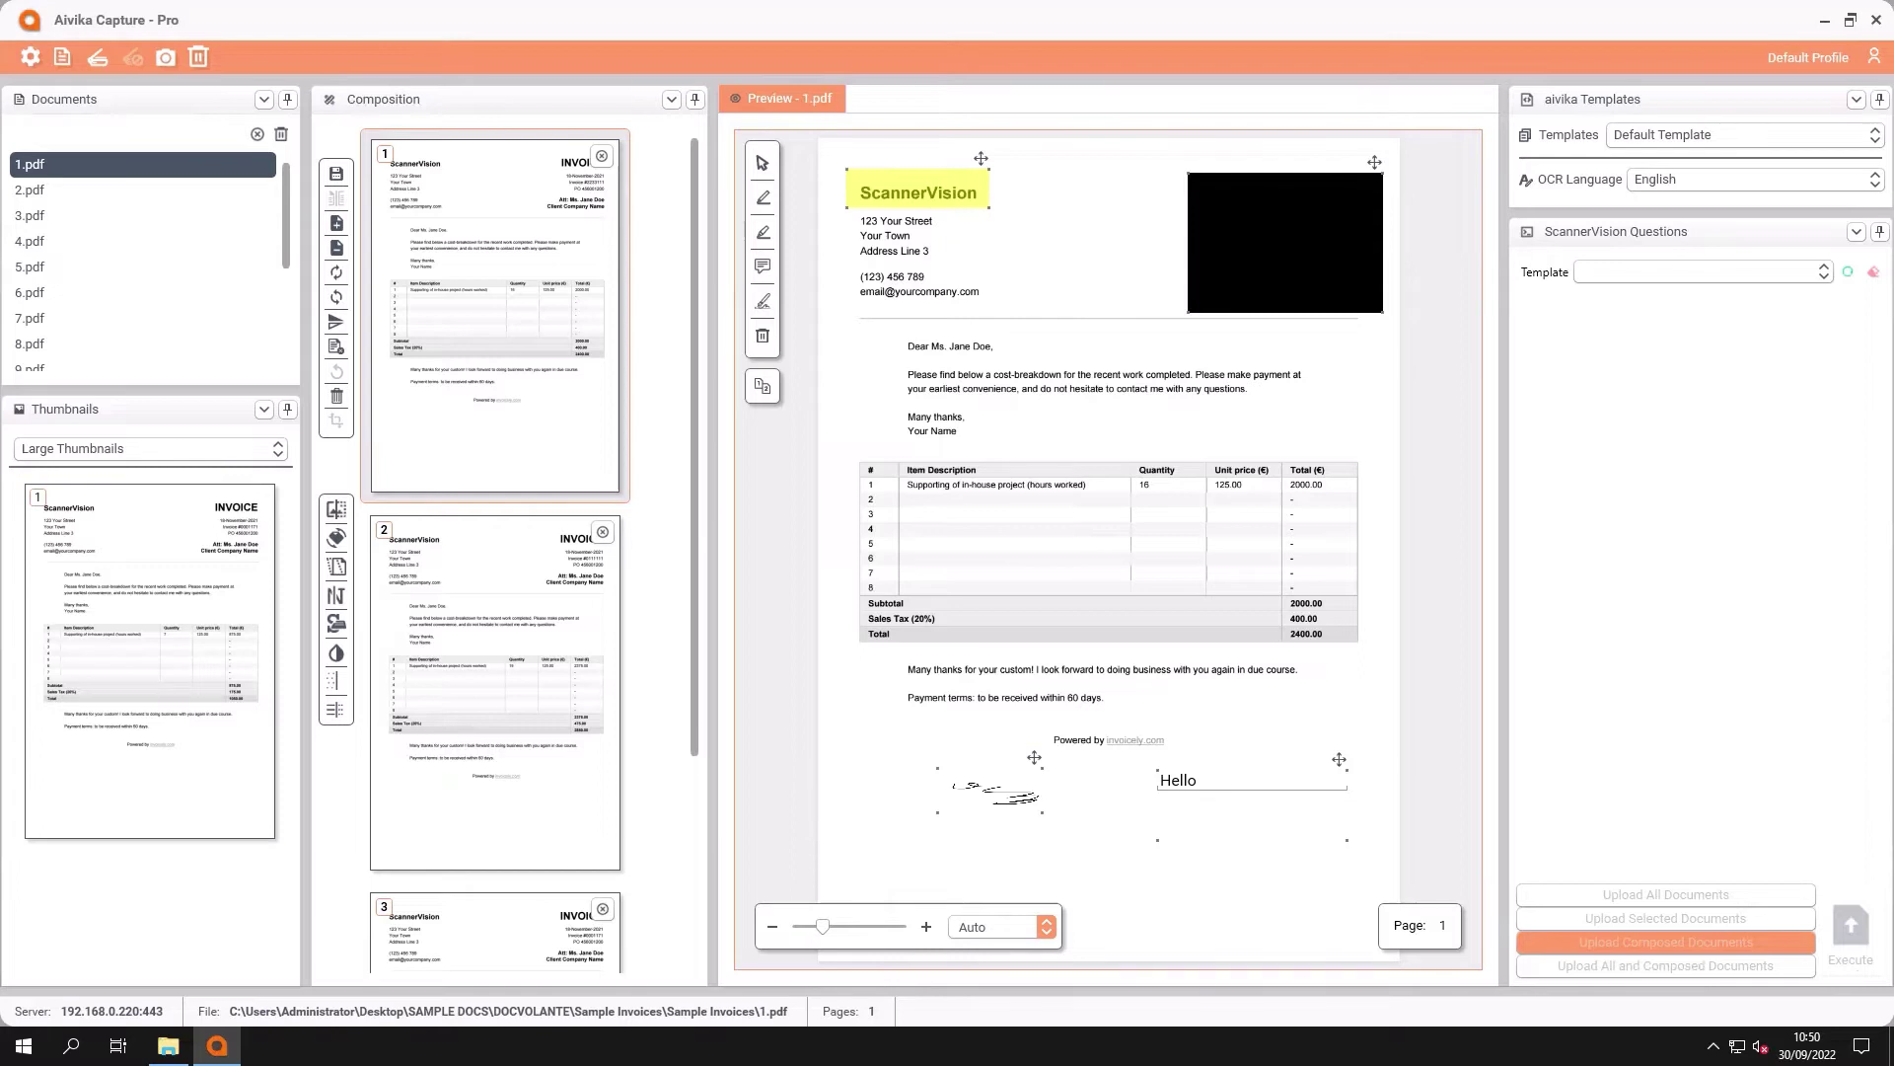
# Step: Run Compare to generate the expected result
pyautogui.click(762, 386)
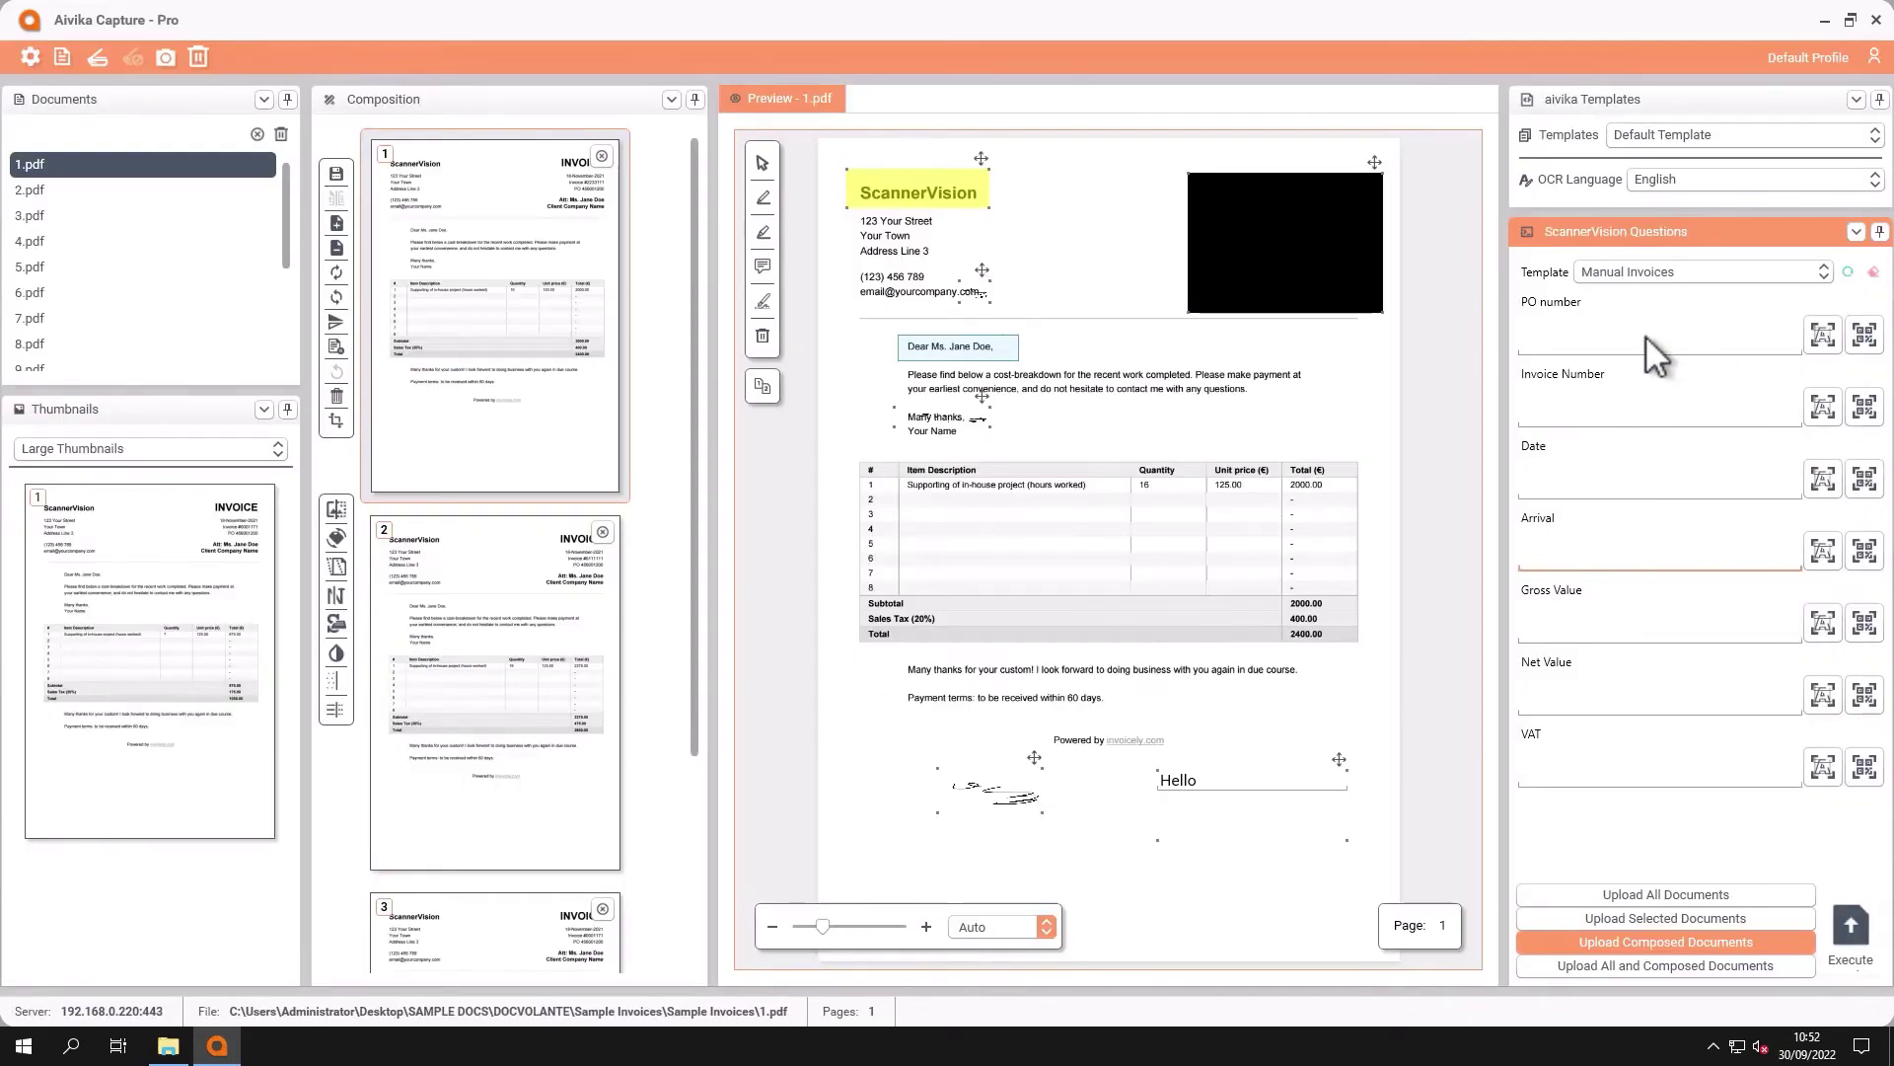
# Step: Enter 1234 as the PO number and capture the greeting line into Invoice Number
pyautogui.click(1612, 340)
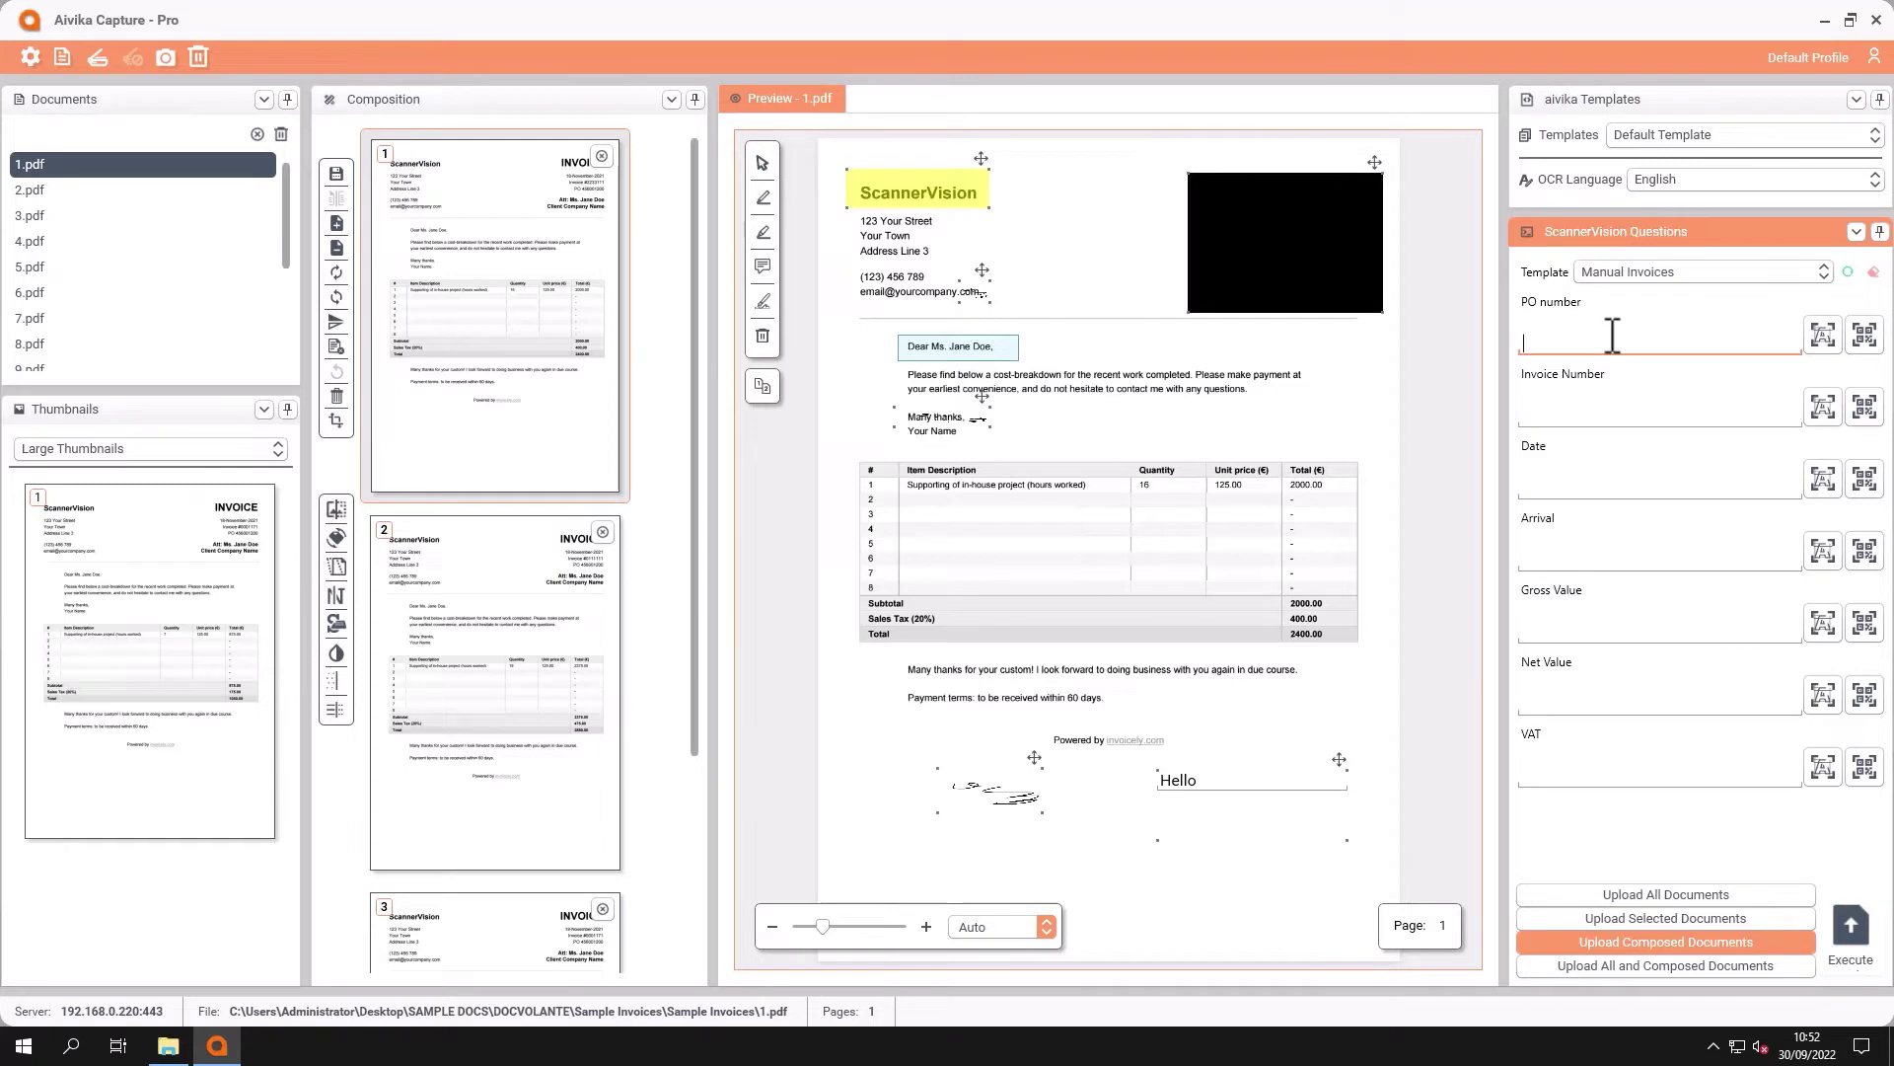
pyautogui.write('1234')
pyautogui.click(886, 357)
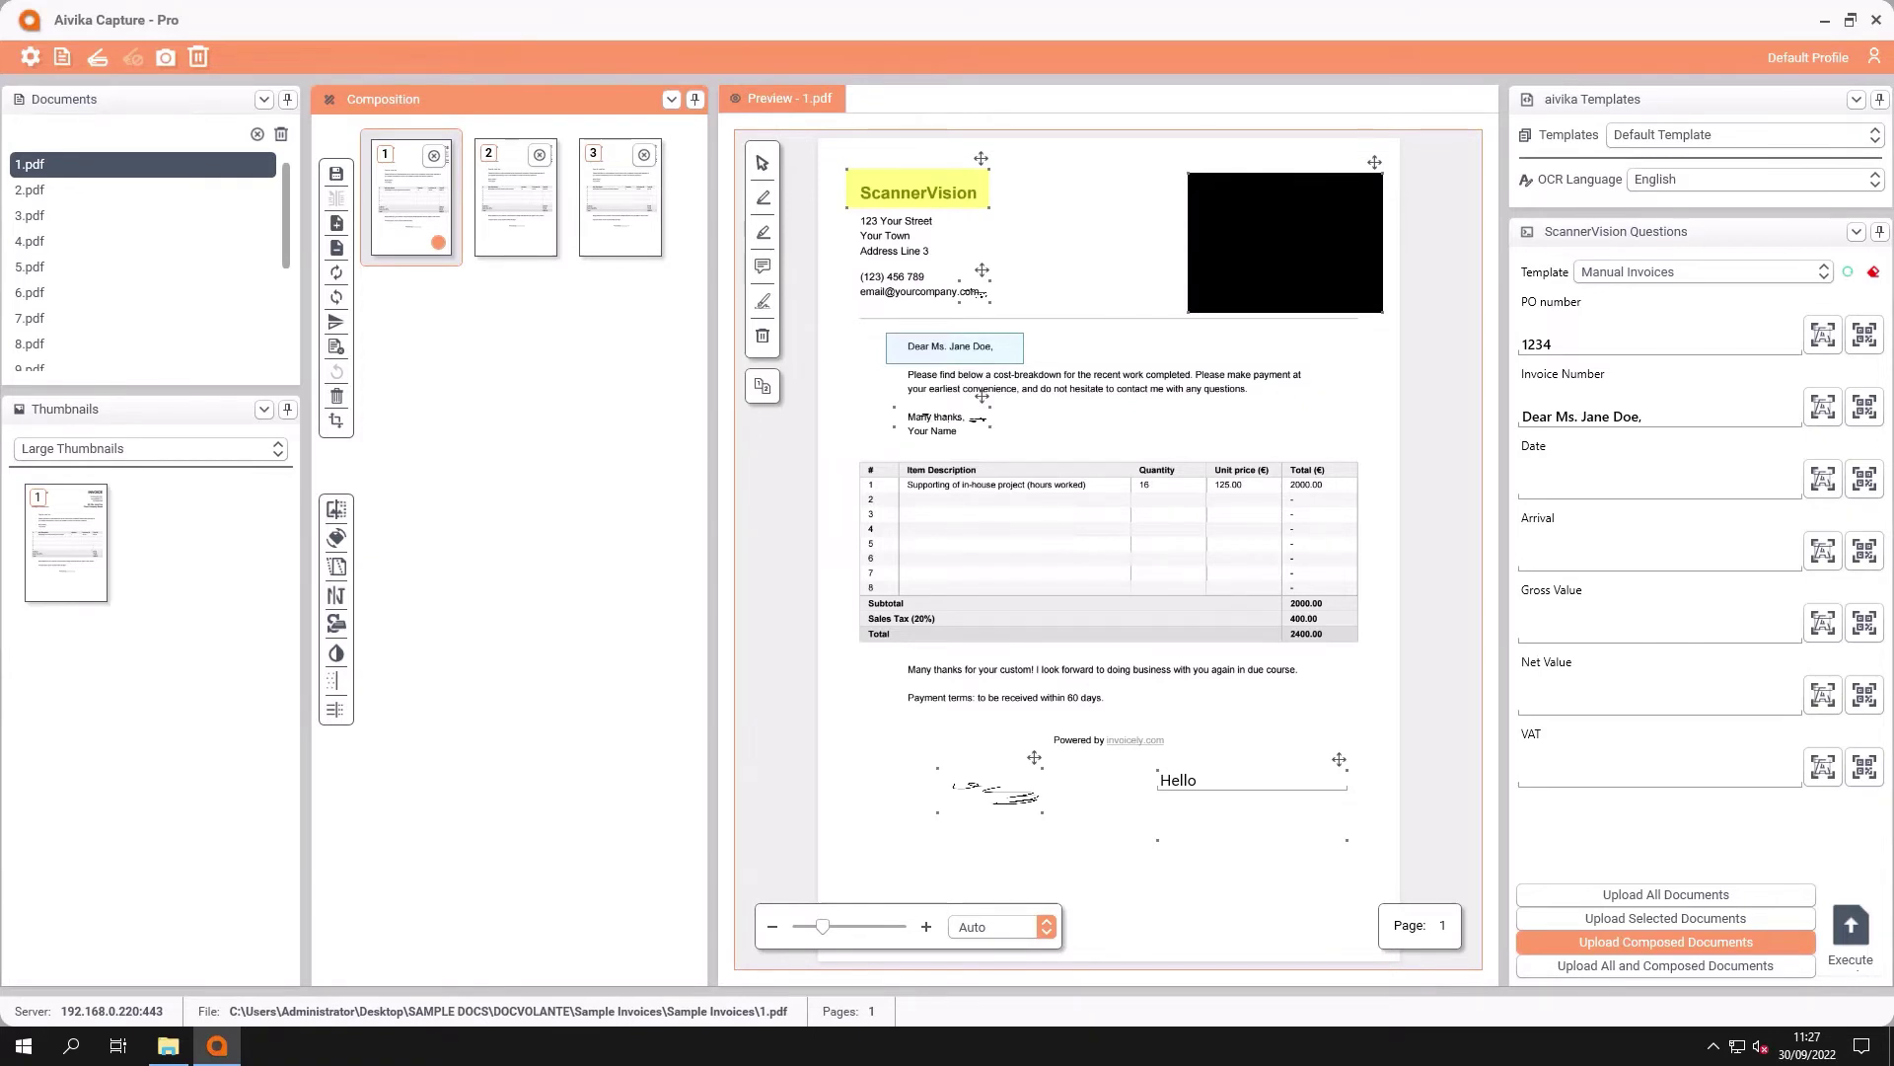
# Step: Save 1.pdf as the Word document Test1.docx on the Desktop
pyautogui.rightClick(118, 166)
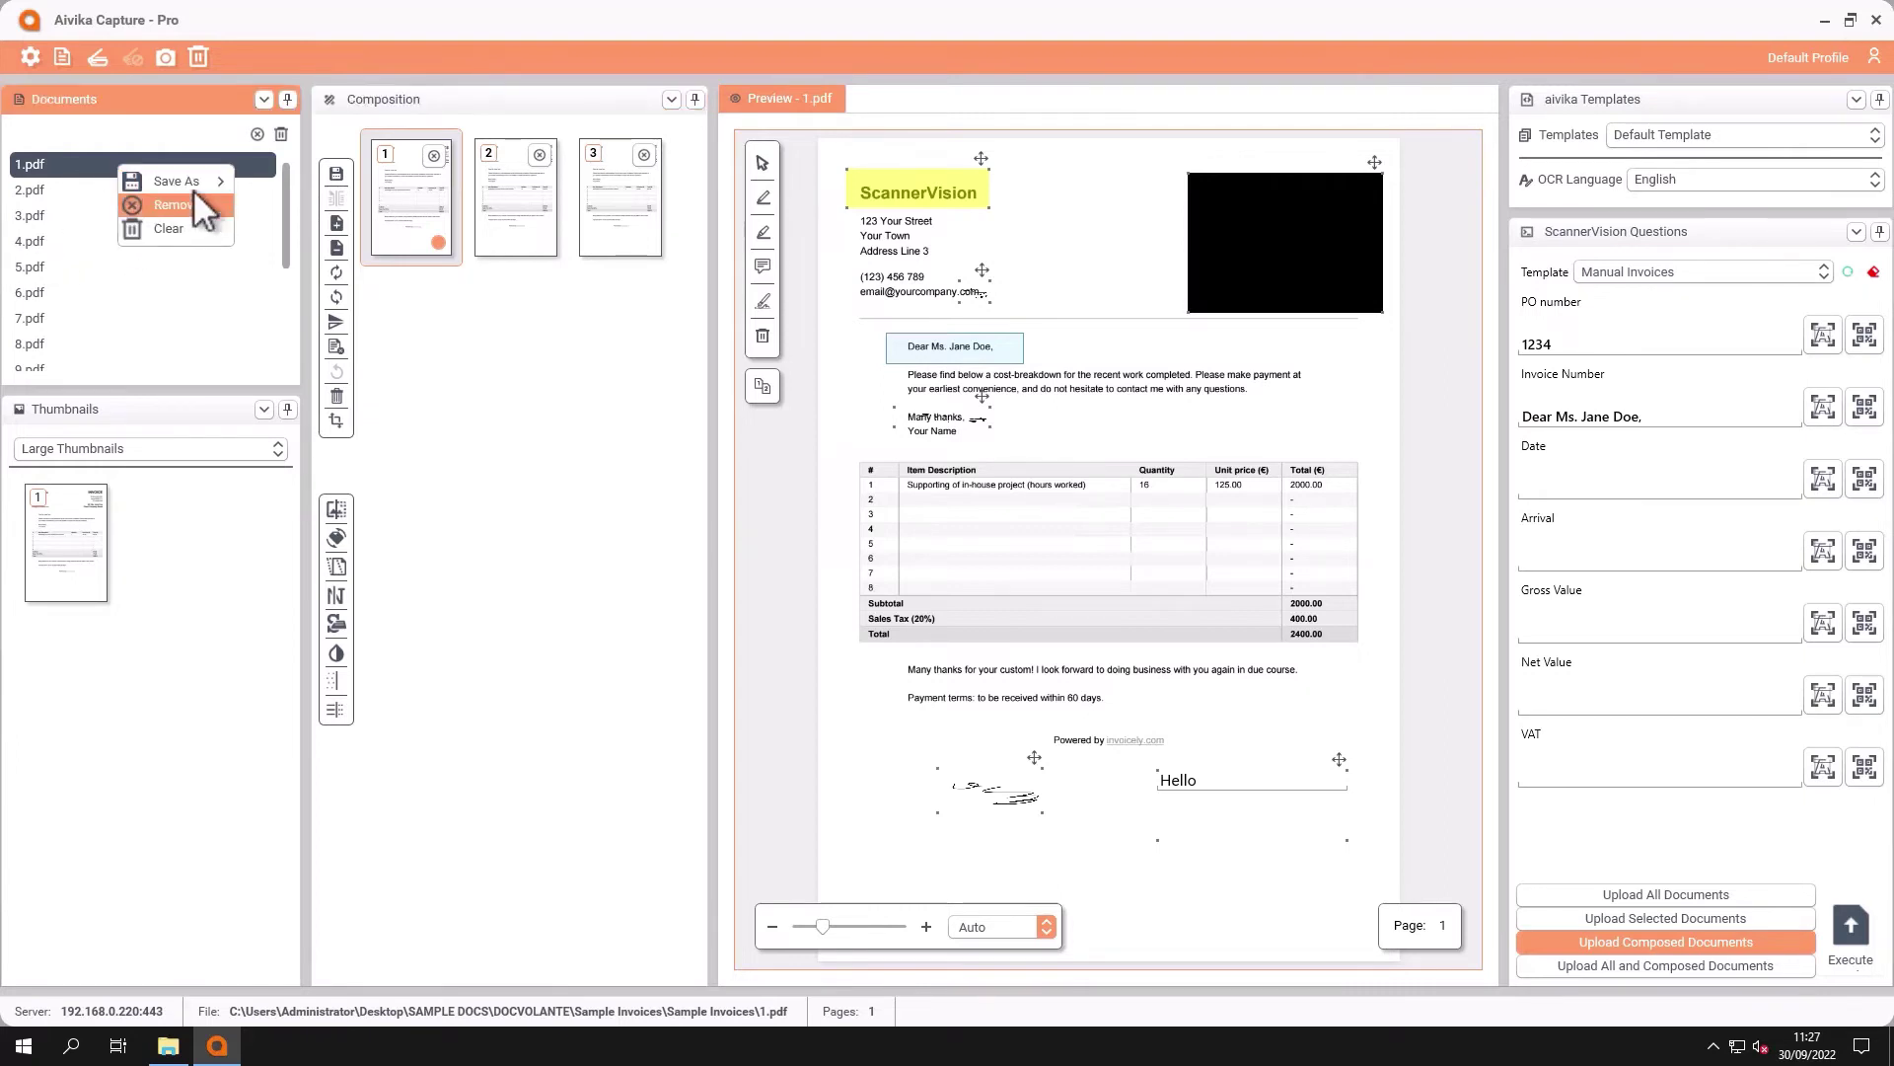
pyautogui.moveTo(179, 178)
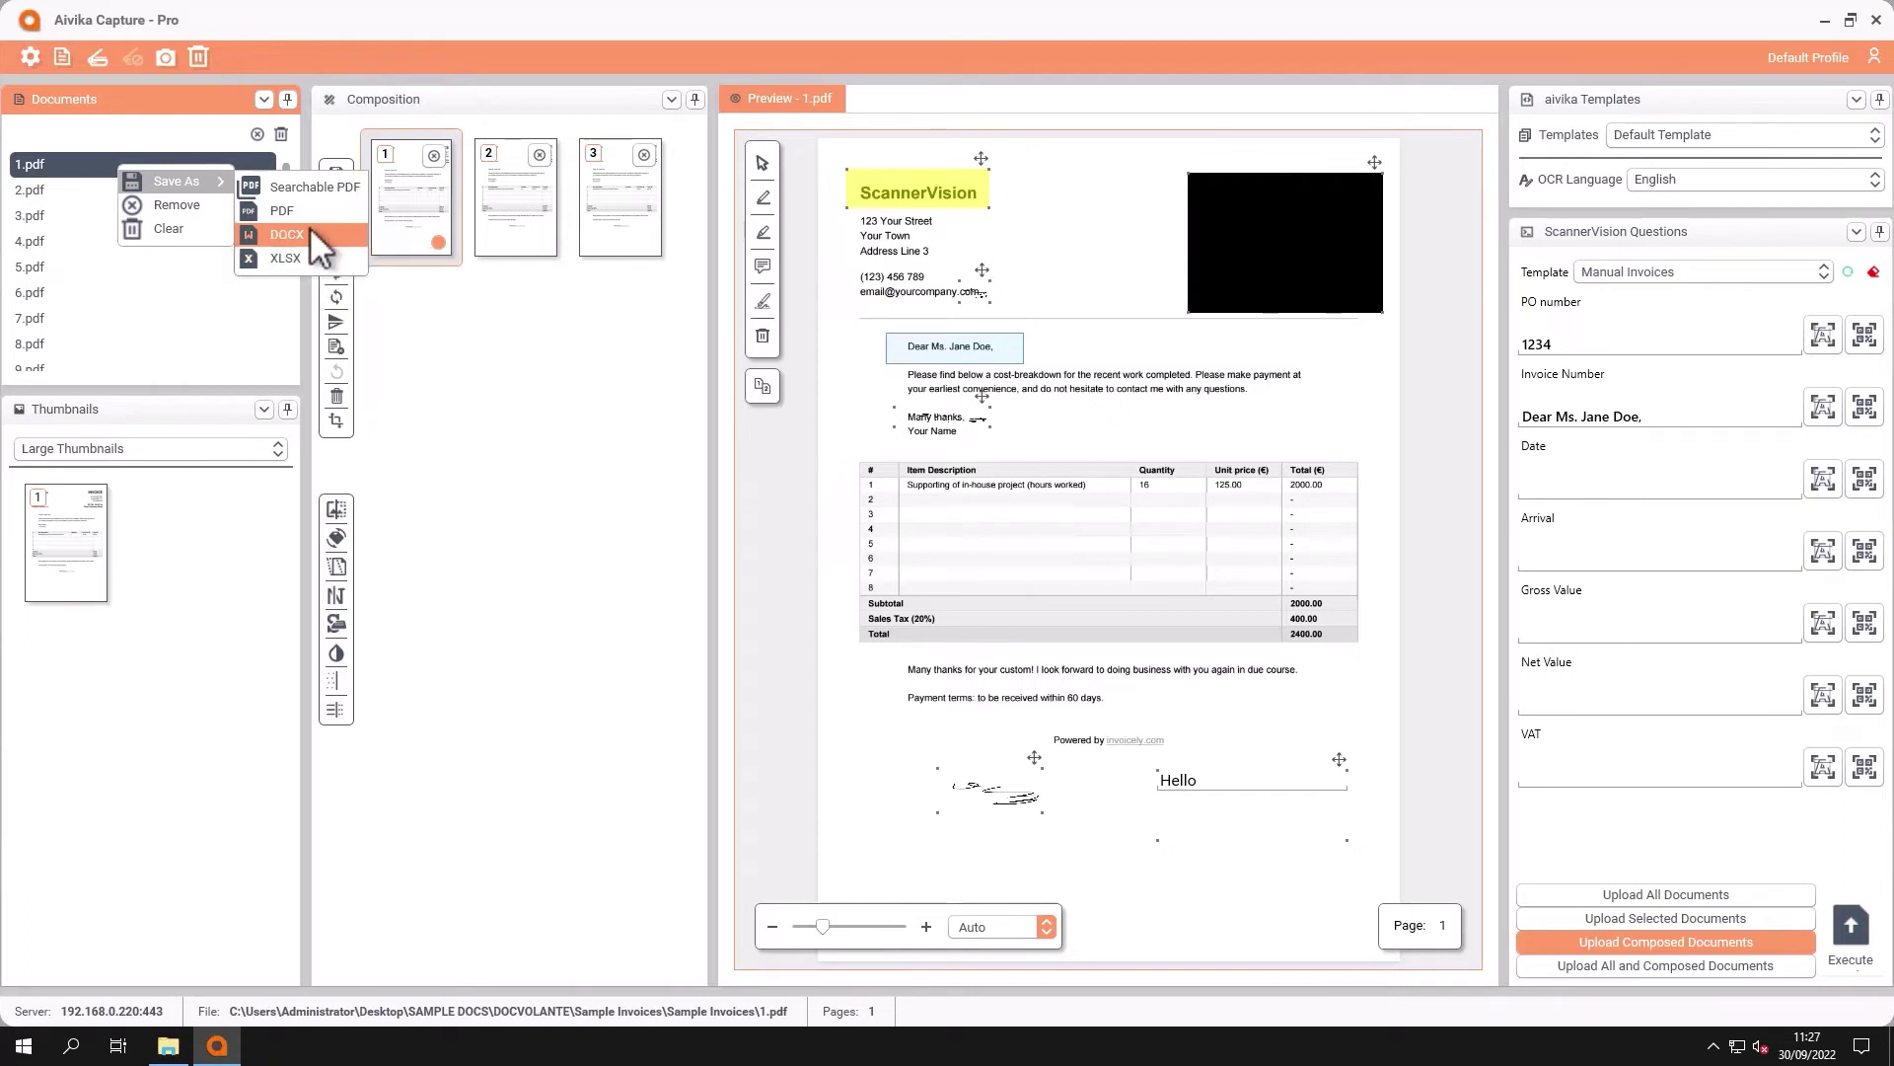
pyautogui.click(306, 233)
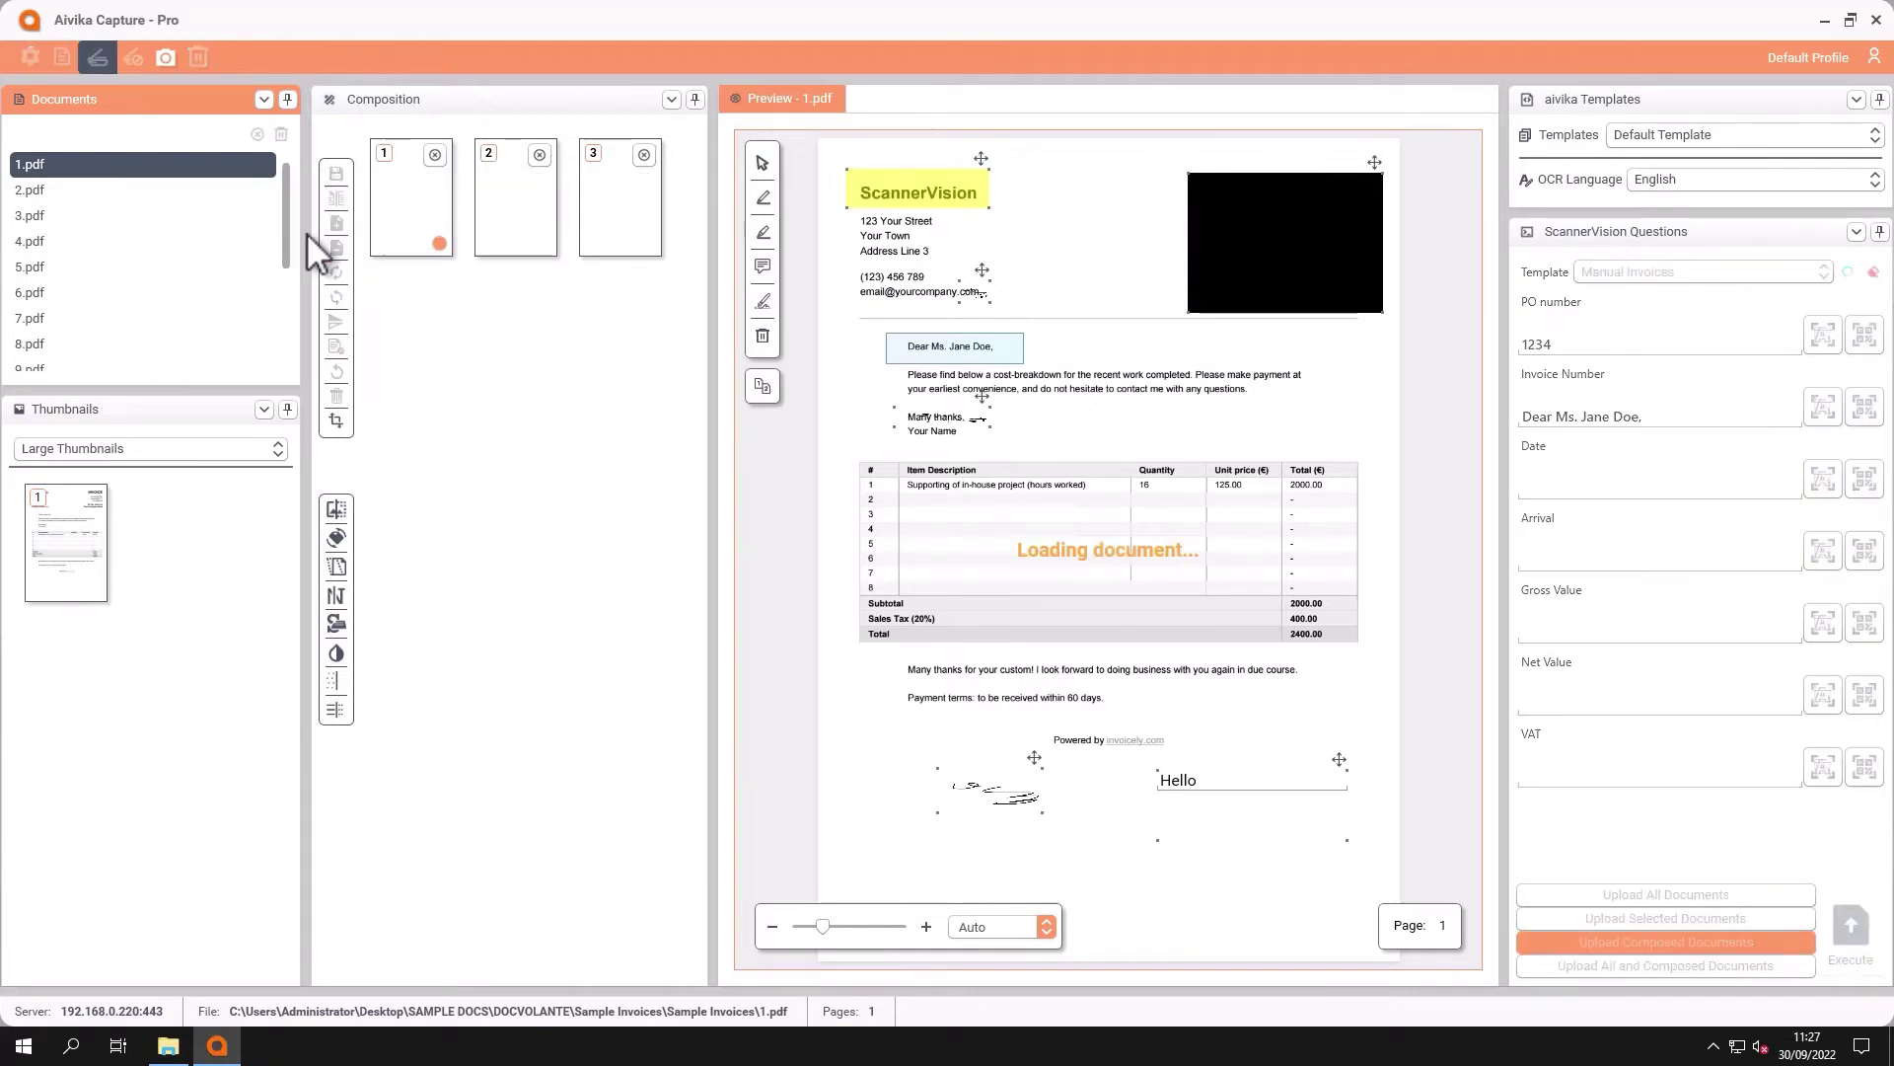
pyautogui.click(636, 703)
pyautogui.write('Te')
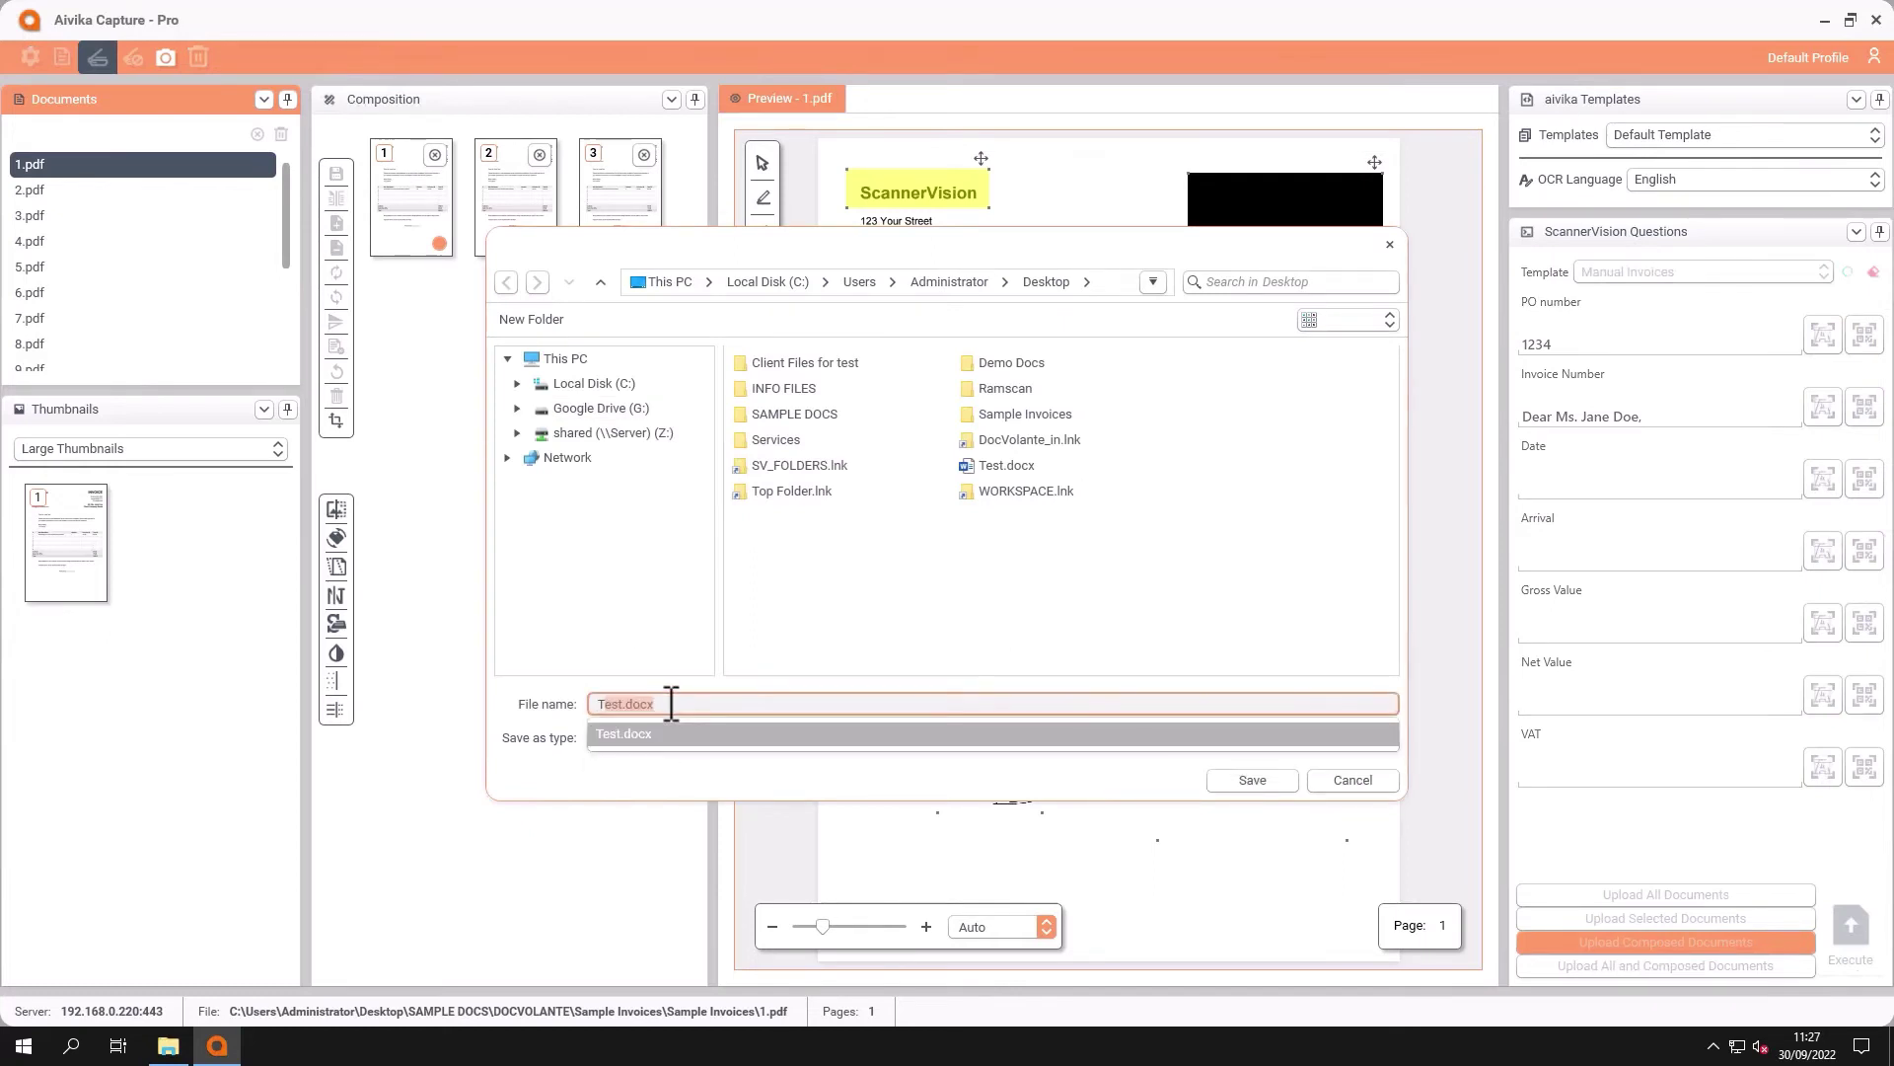
pyautogui.write('st1')
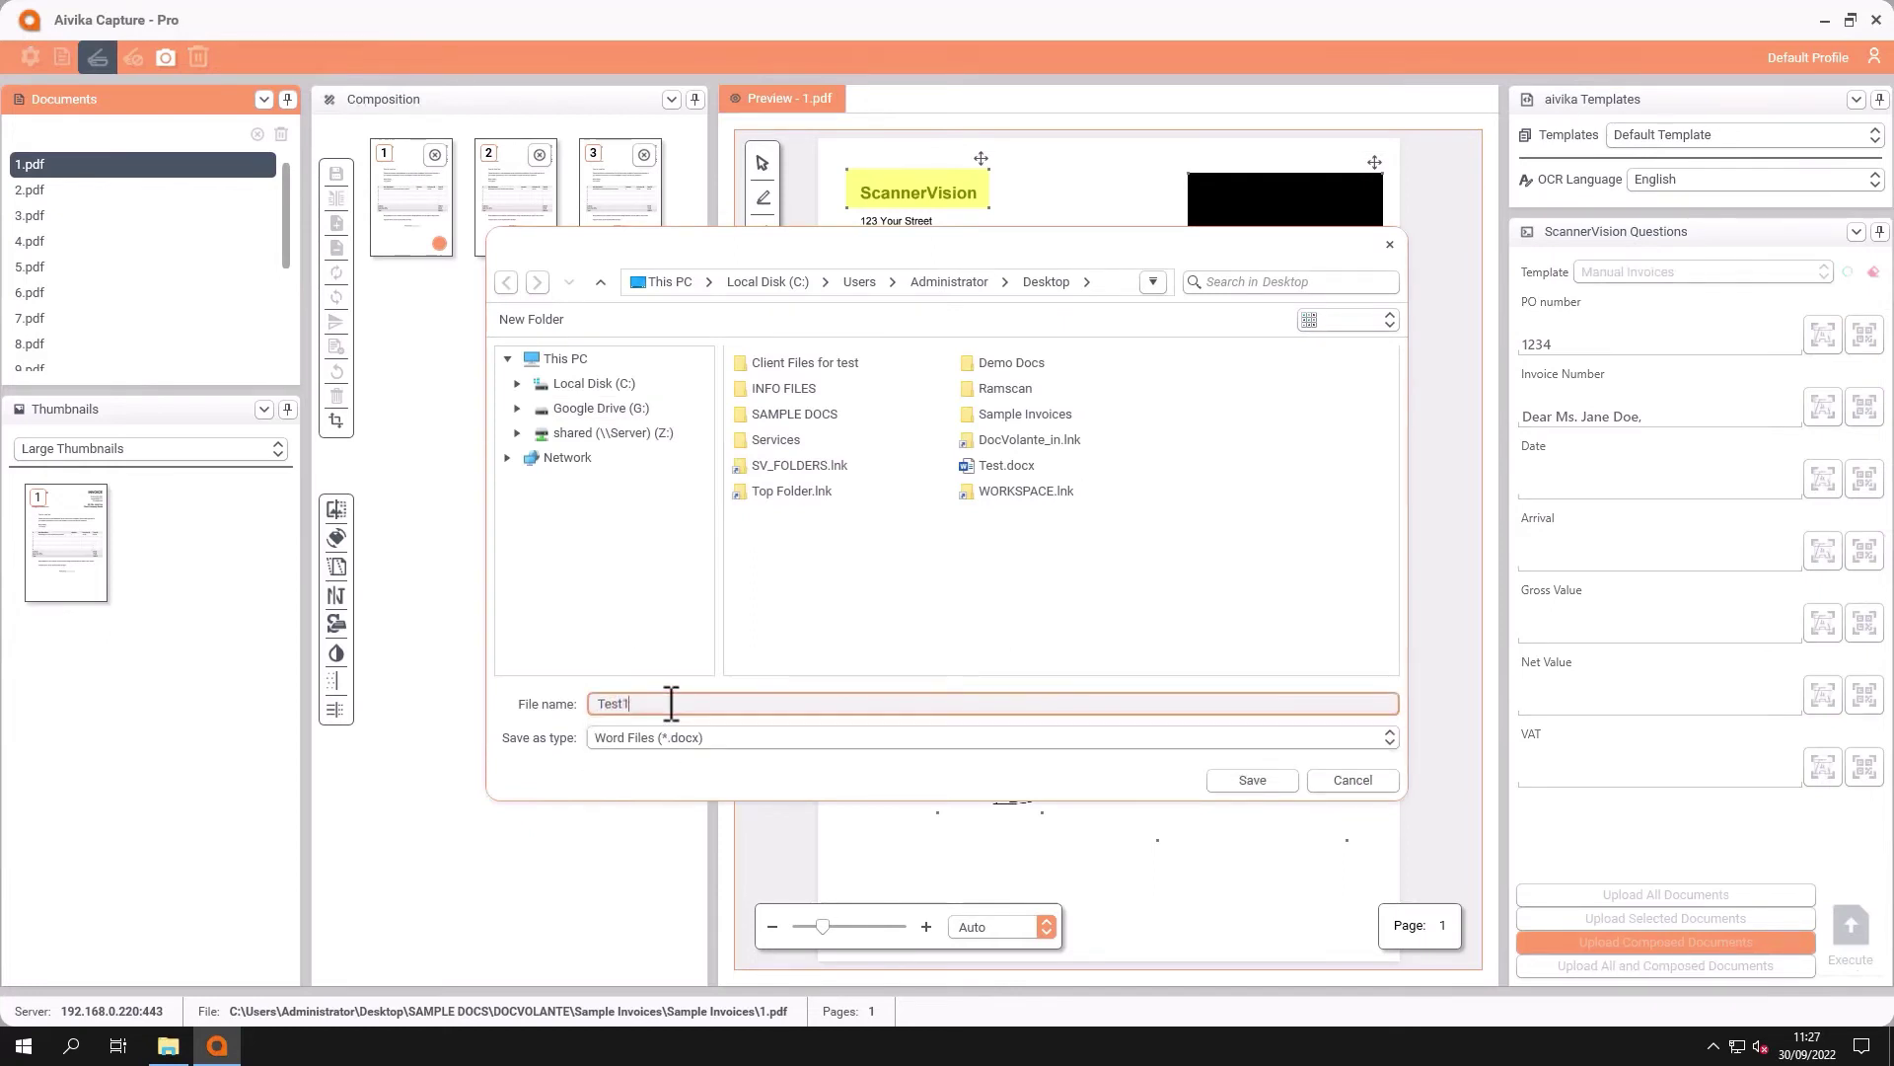
pyautogui.click(1253, 779)
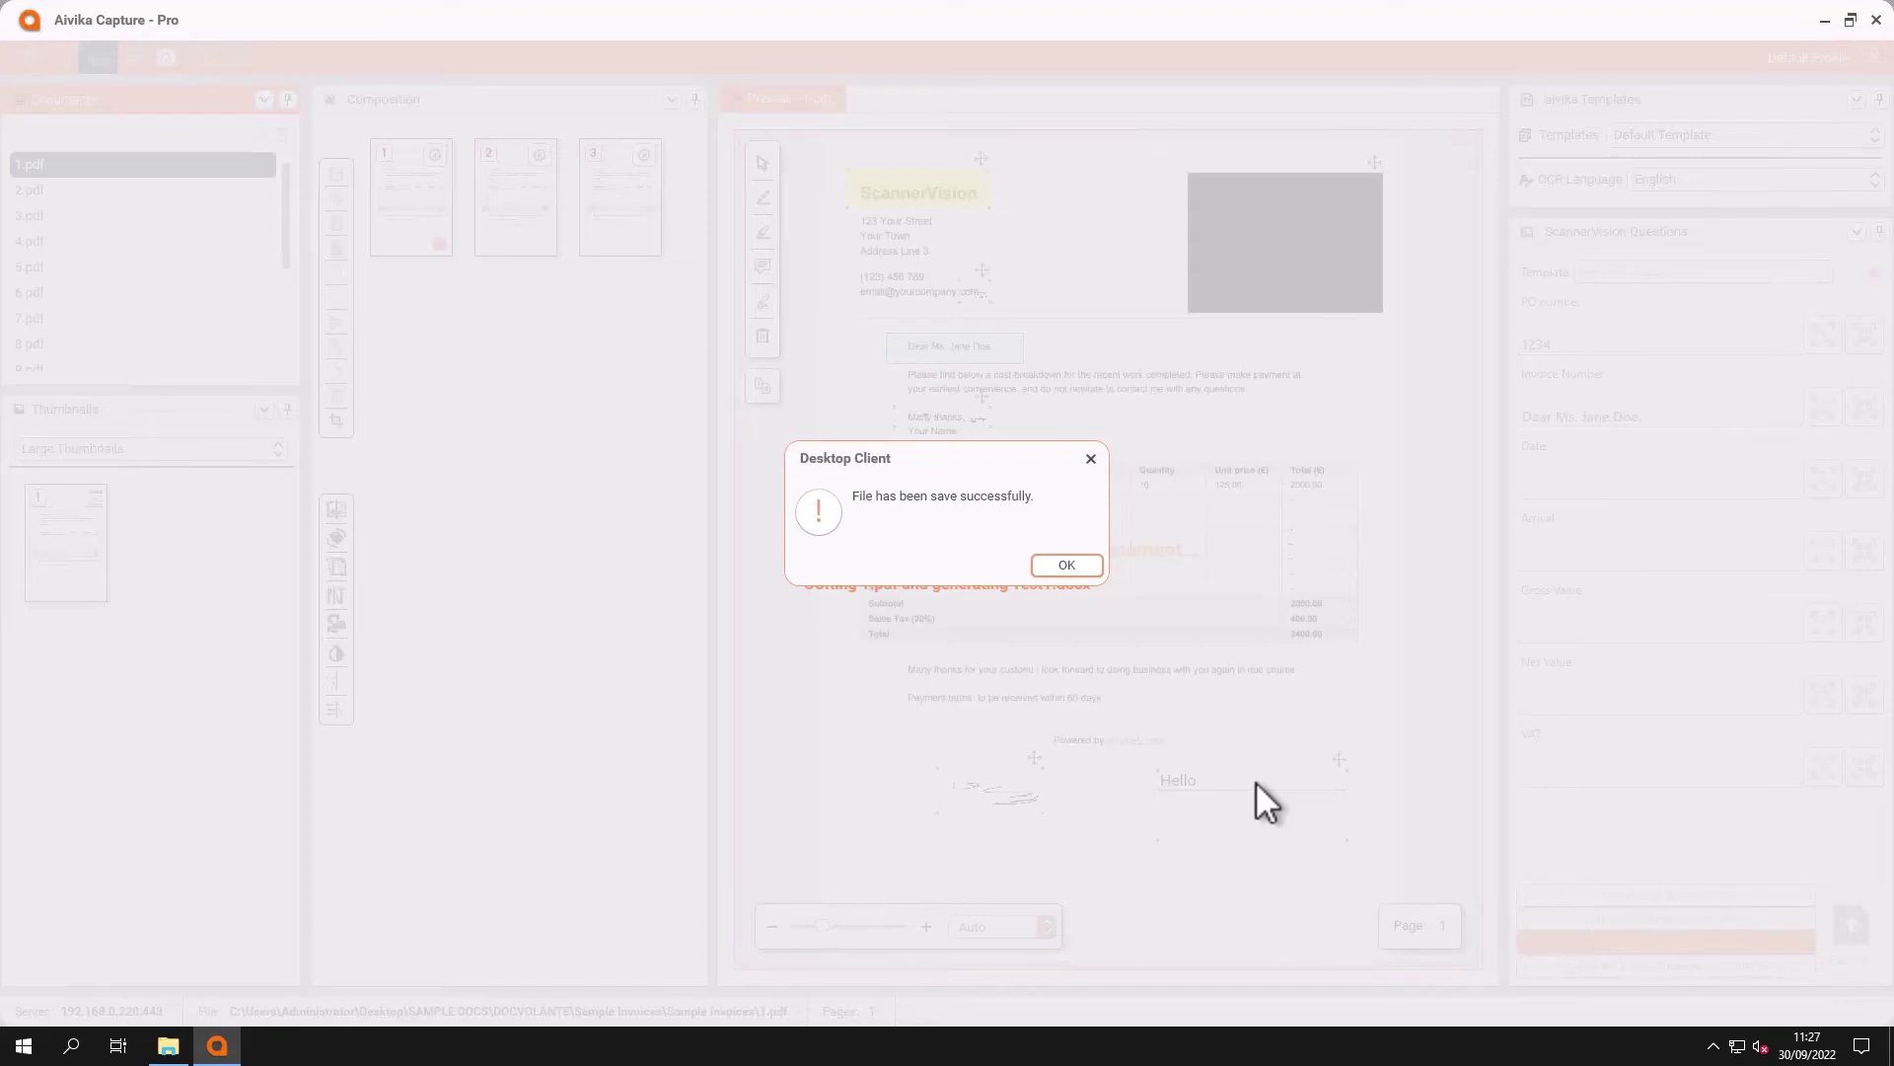
# Step: Save the three-page composition as the searchable PDF Test4.pdf on the Desktop
pyautogui.click(1087, 569)
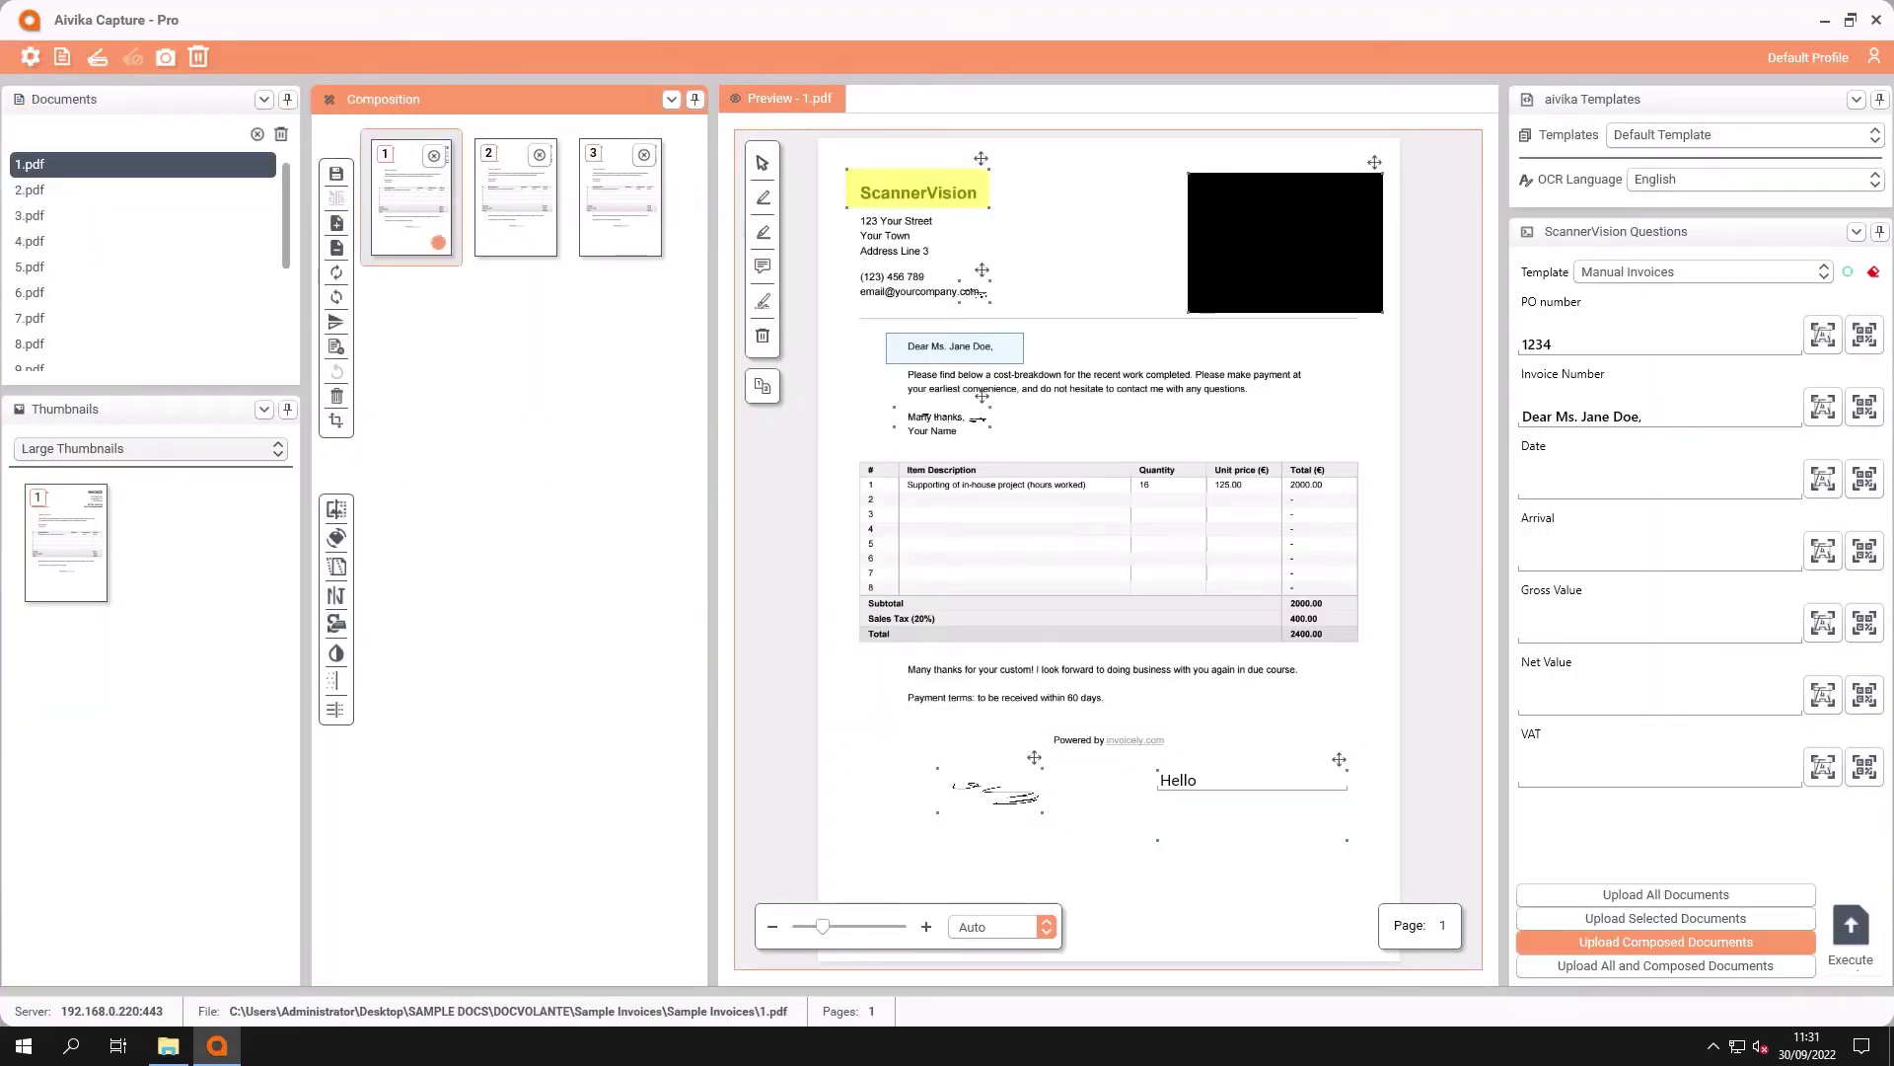
pyautogui.click(336, 176)
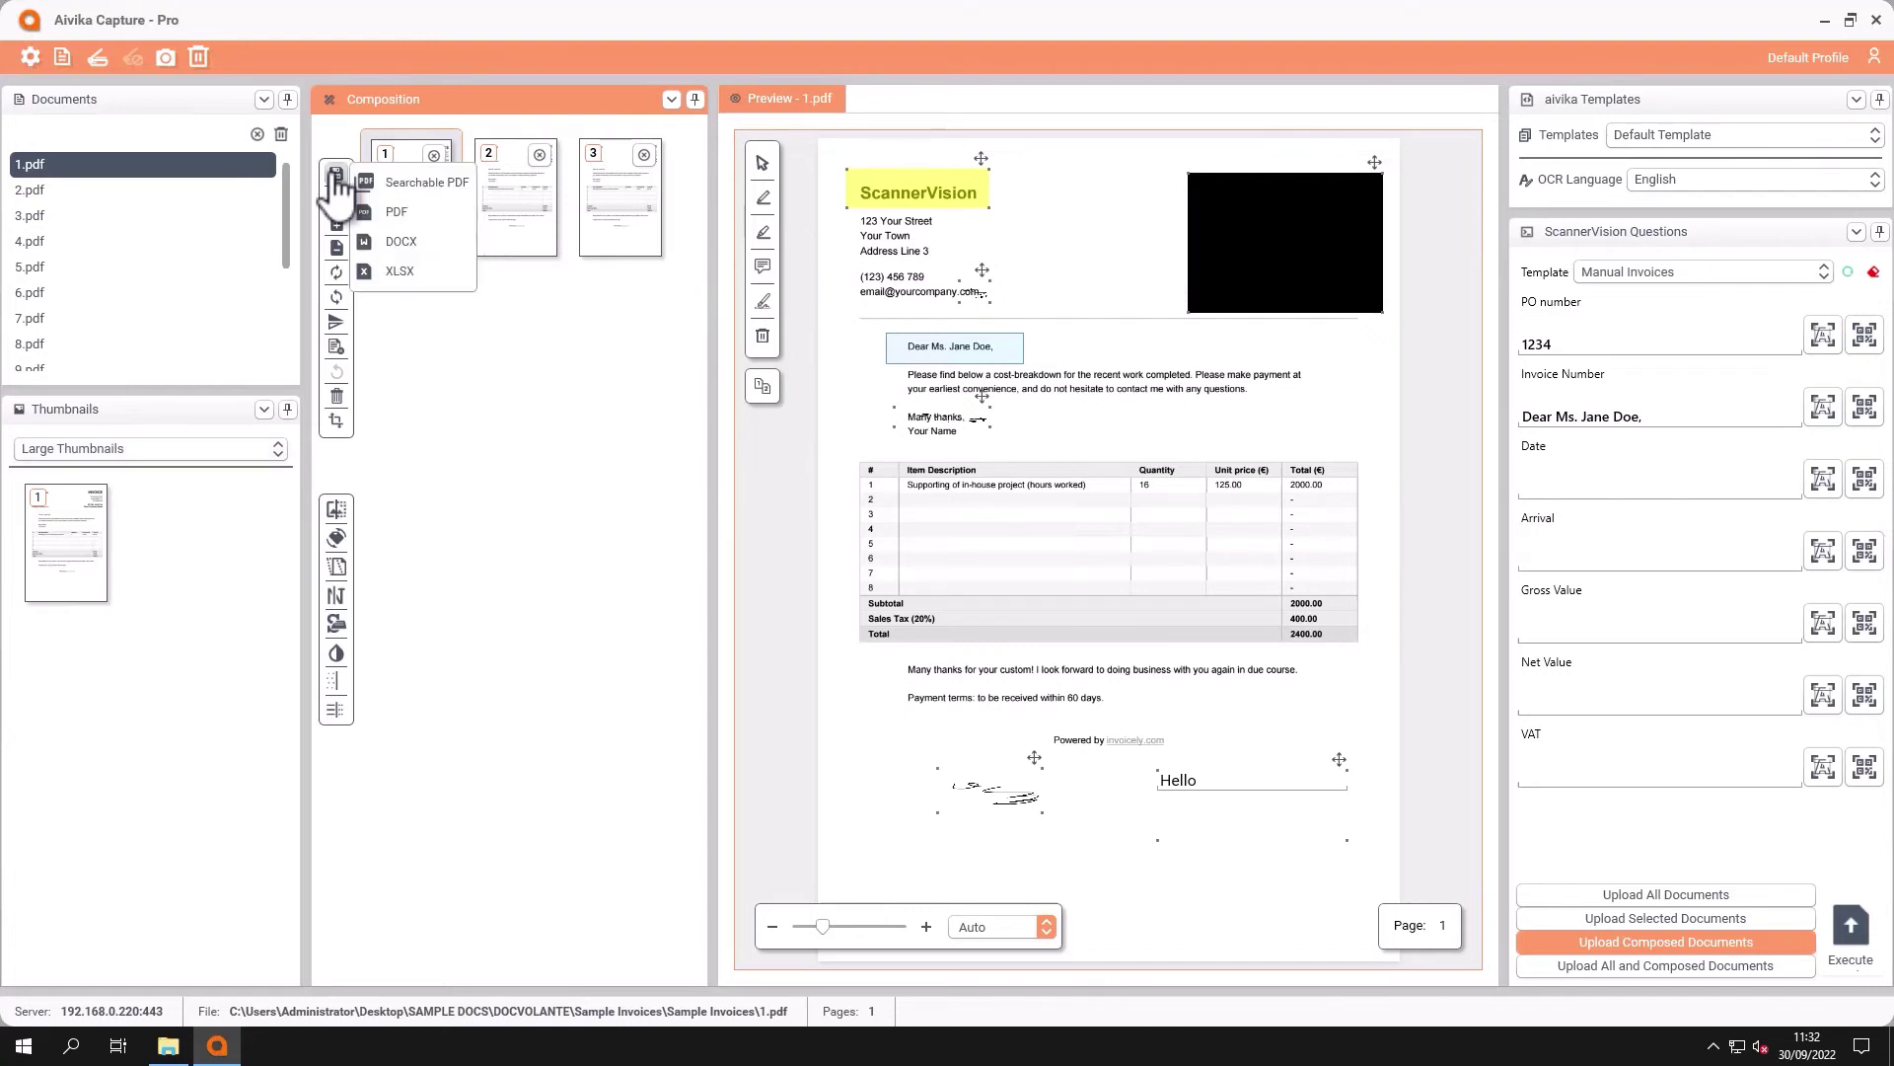
pyautogui.click(436, 184)
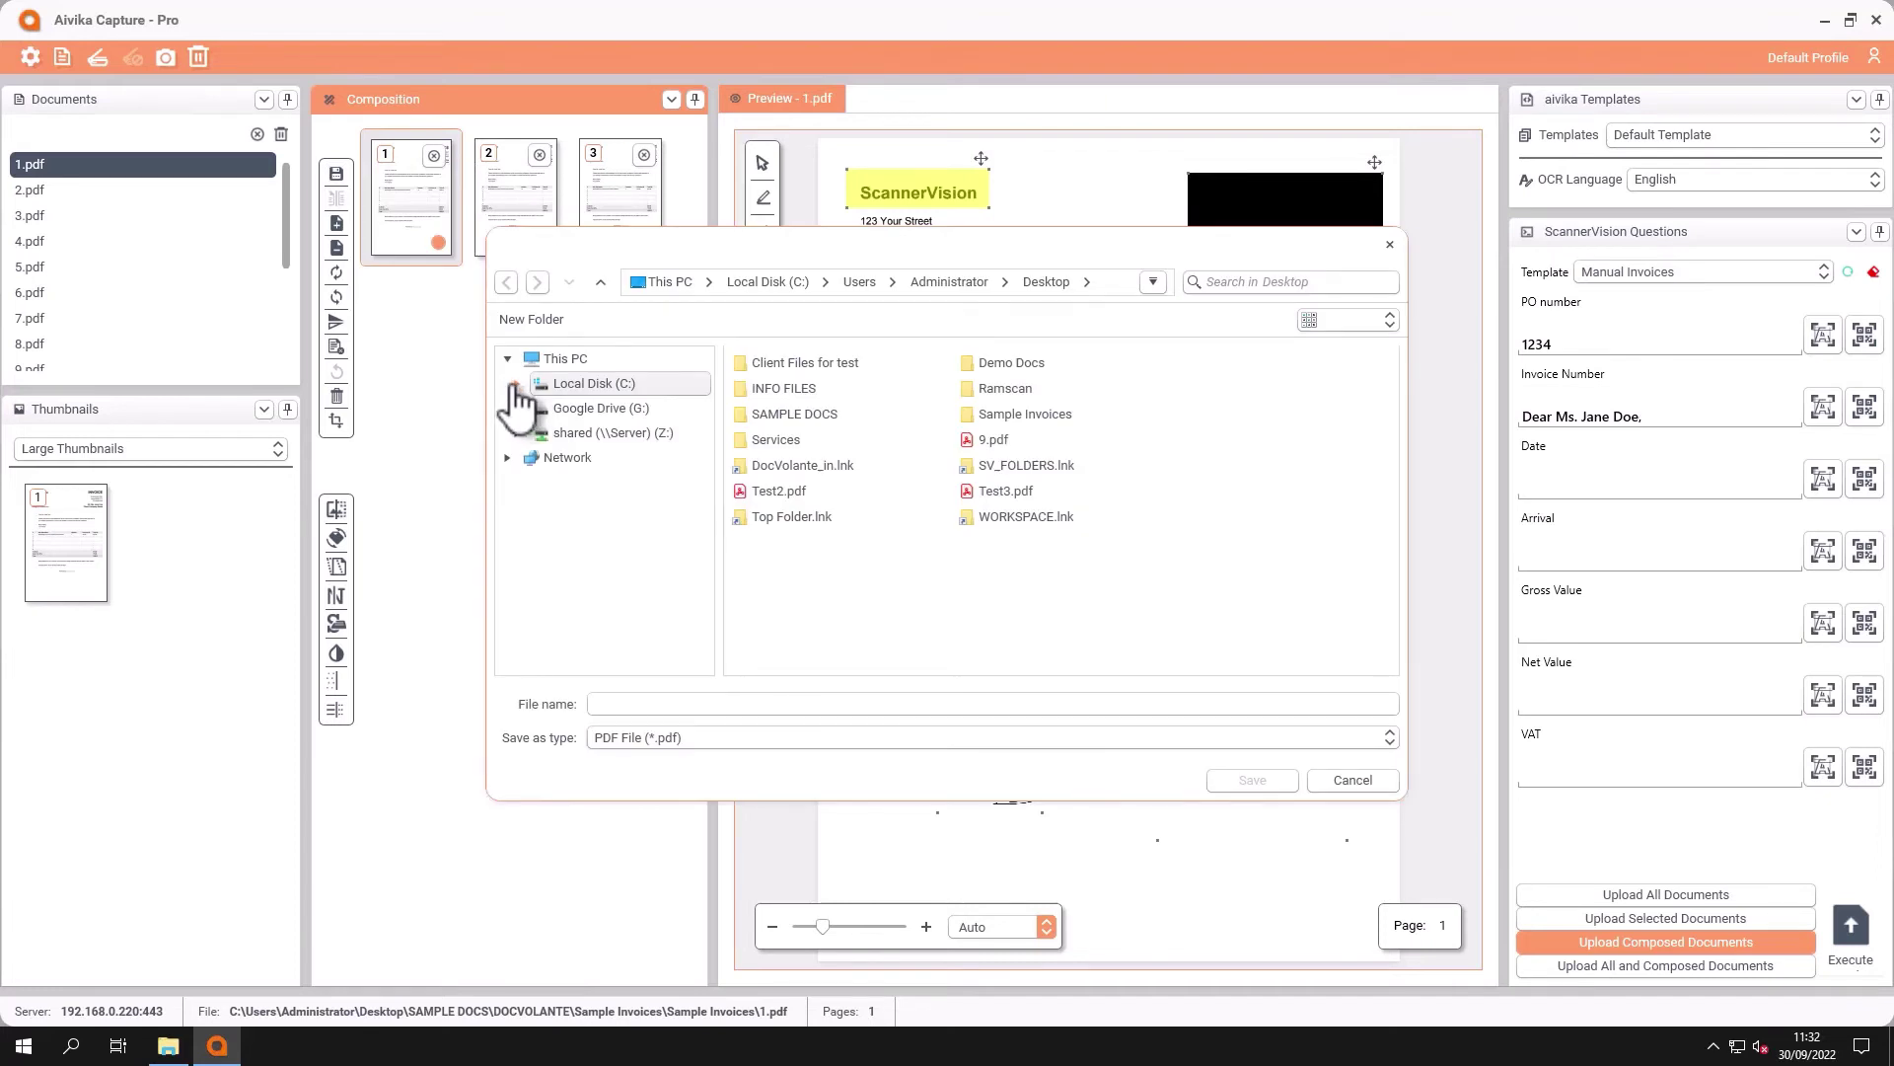
pyautogui.click(700, 703)
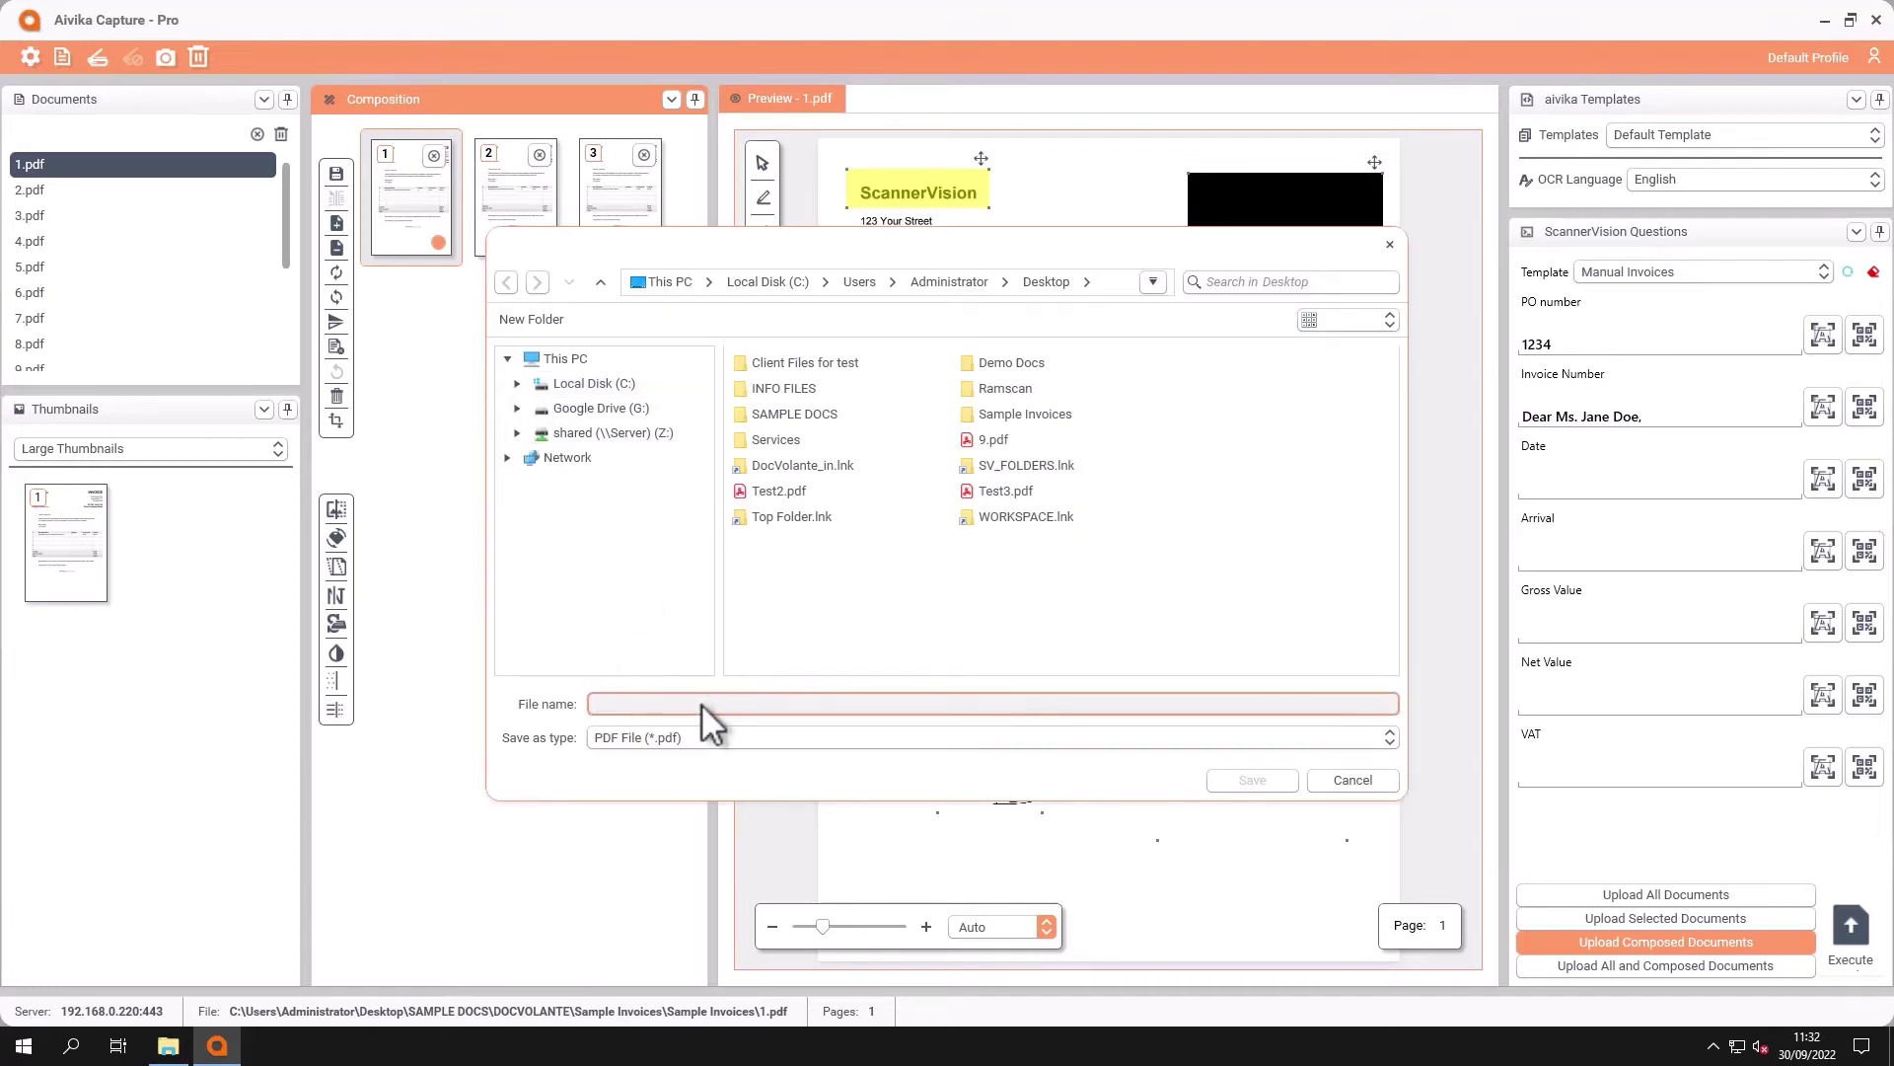
pyautogui.write('Test4')
pyautogui.click(1259, 778)
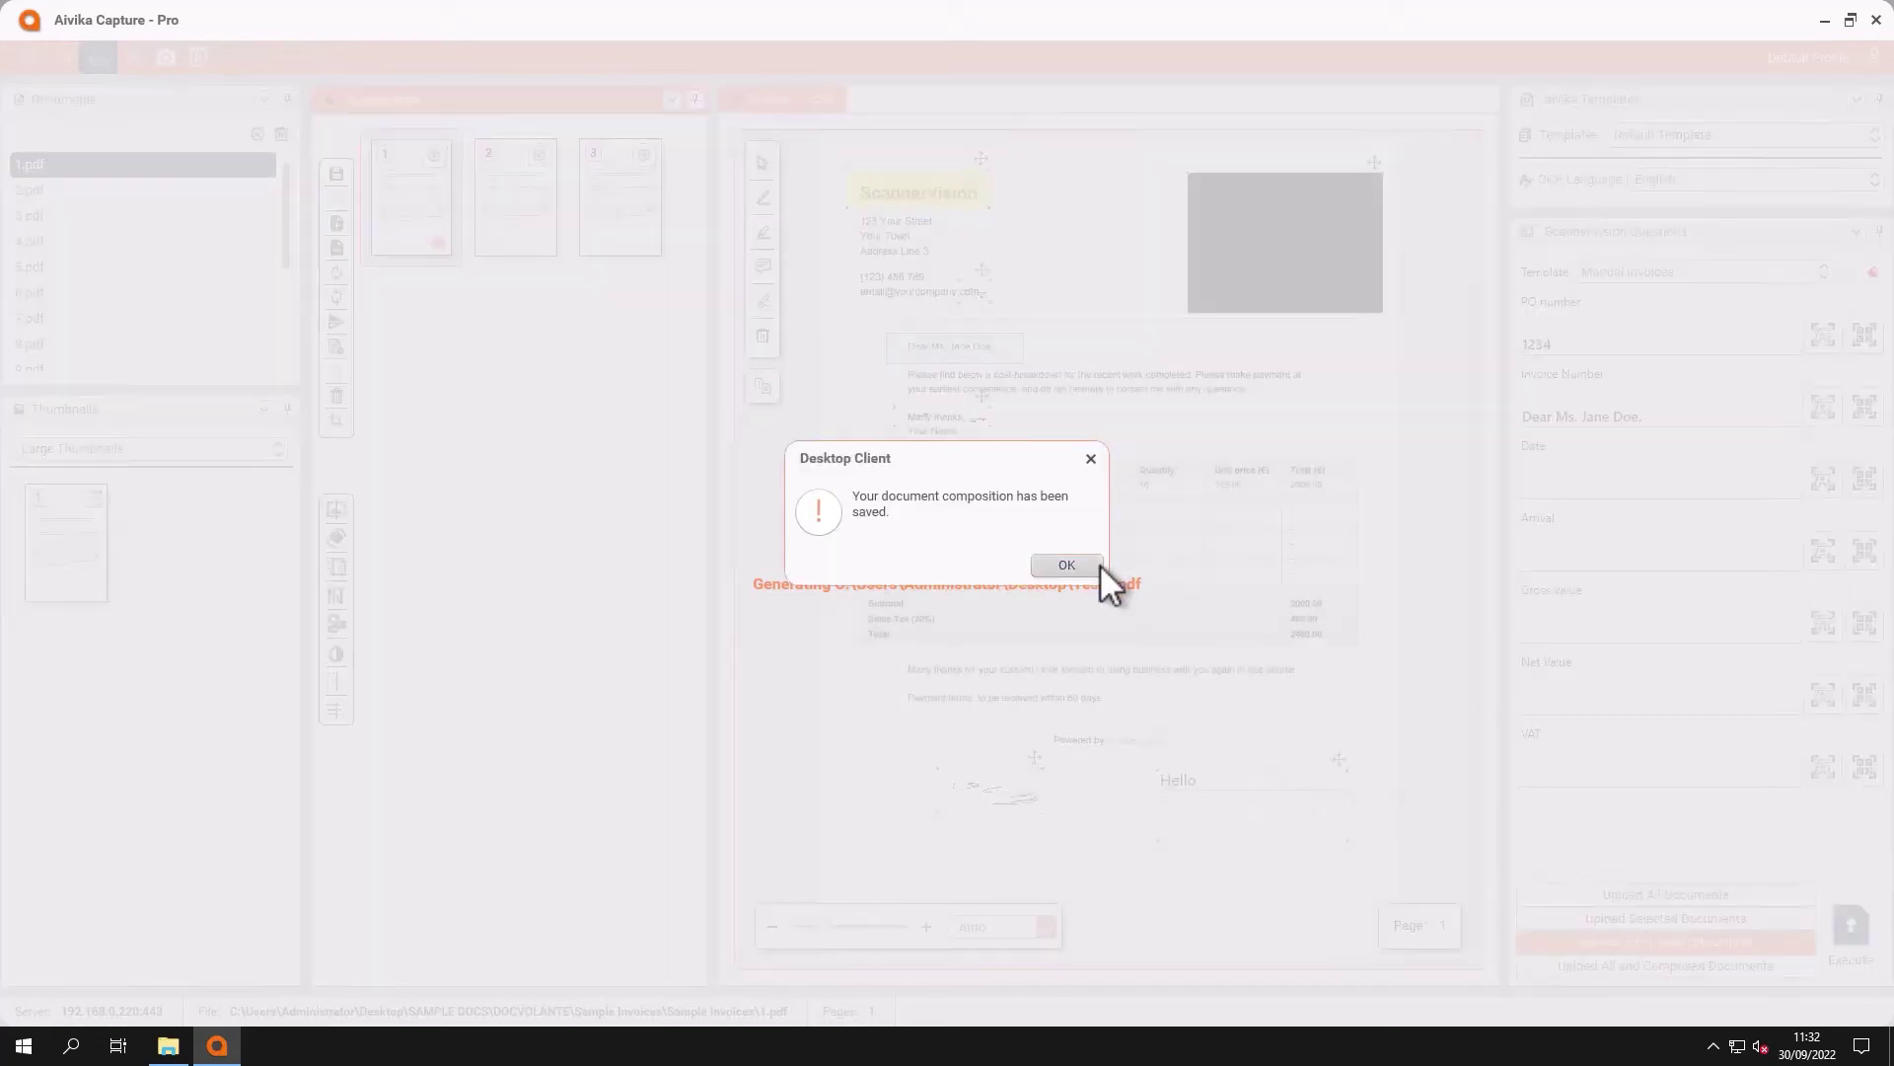
# Step: Dismiss the composition saved confirmation
pyautogui.click(1098, 564)
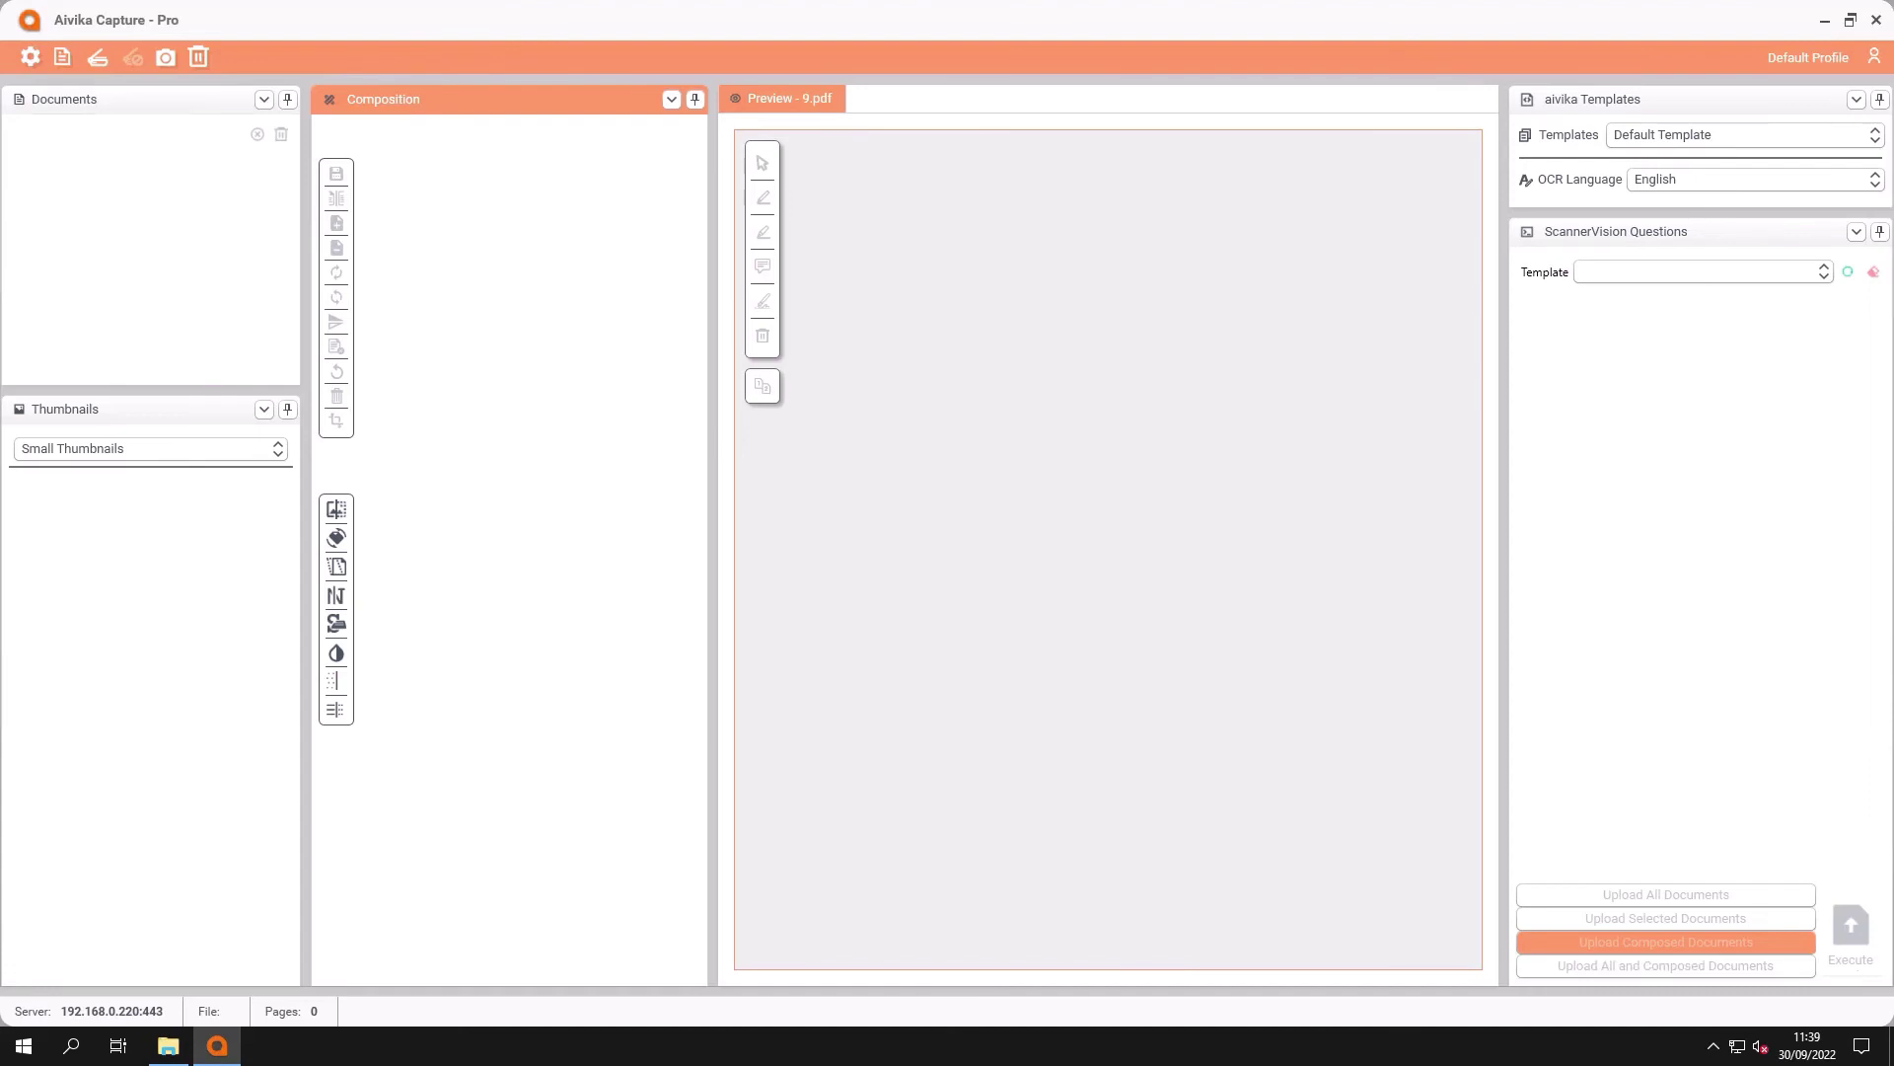
# Step: Load invoice 9.pdf and switch Templates from Default Template to Redaction
pyautogui.click(65, 61)
pyautogui.click(740, 400)
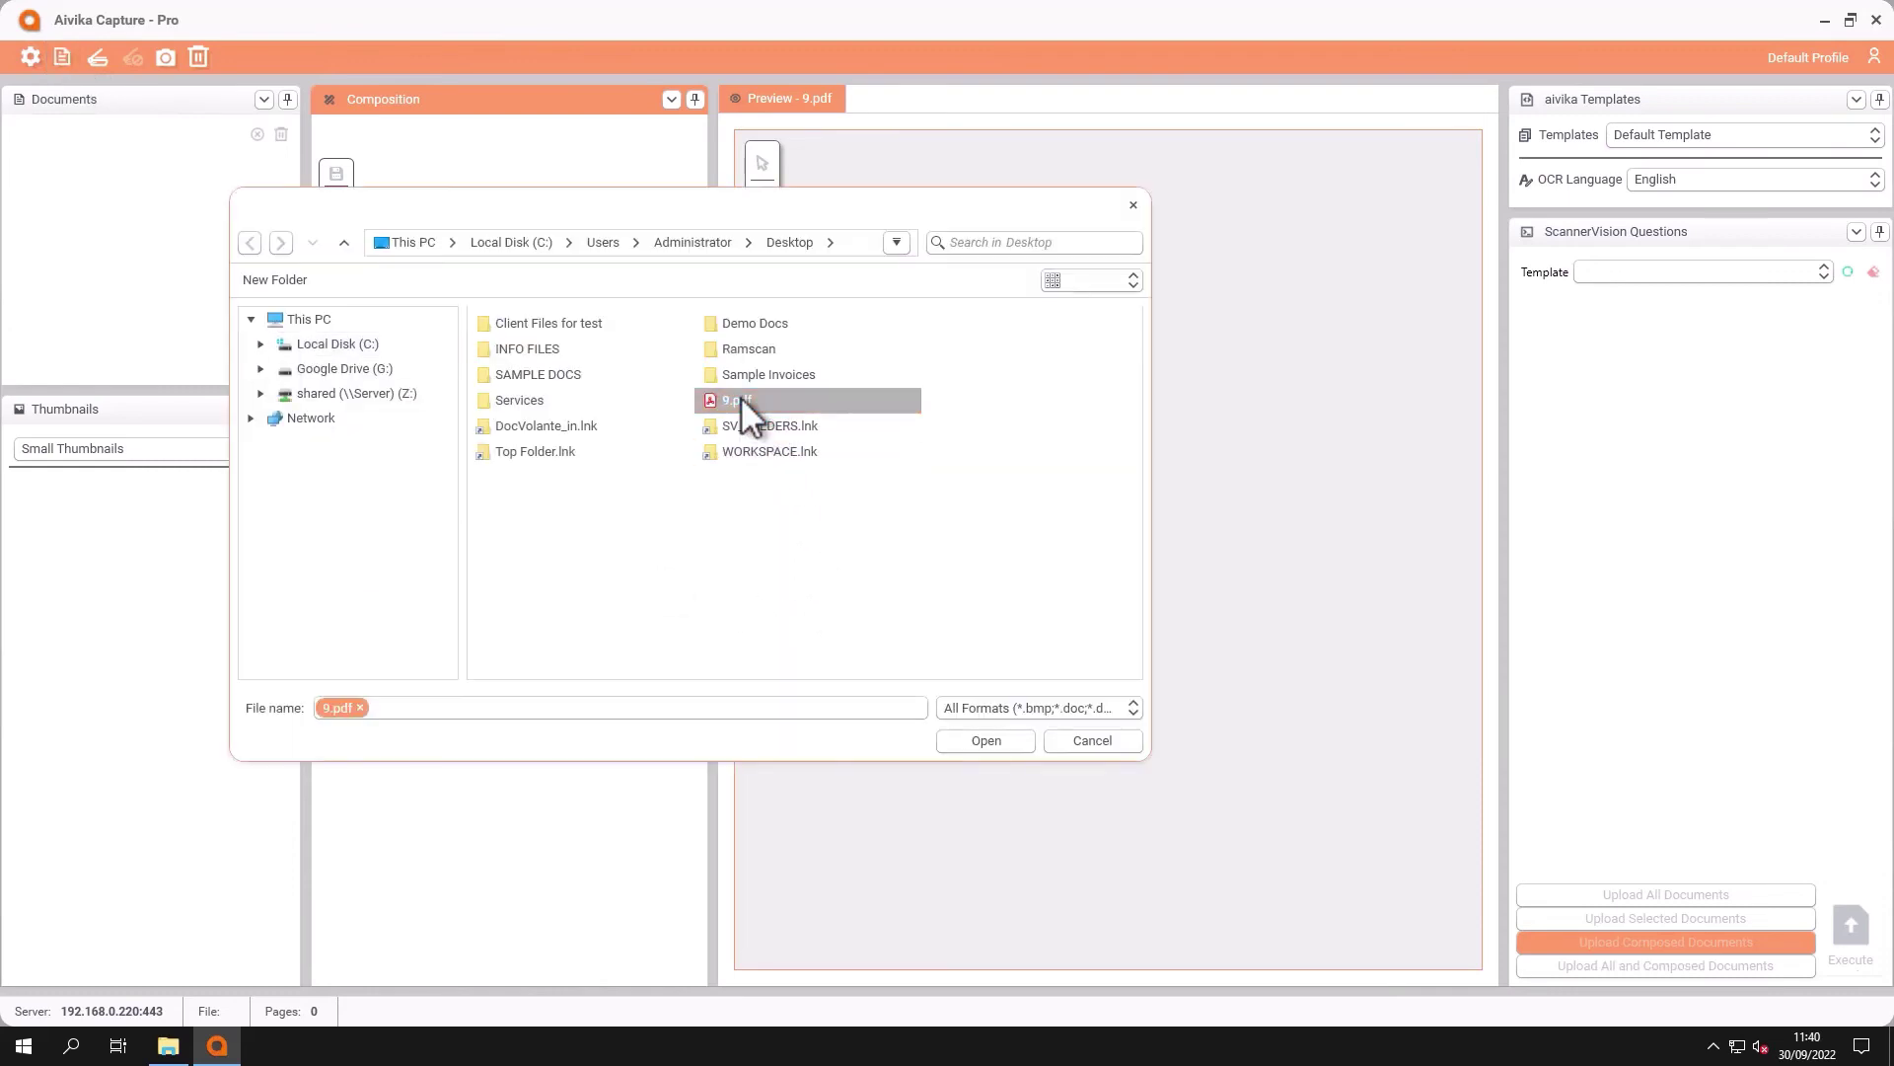
pyautogui.click(1009, 746)
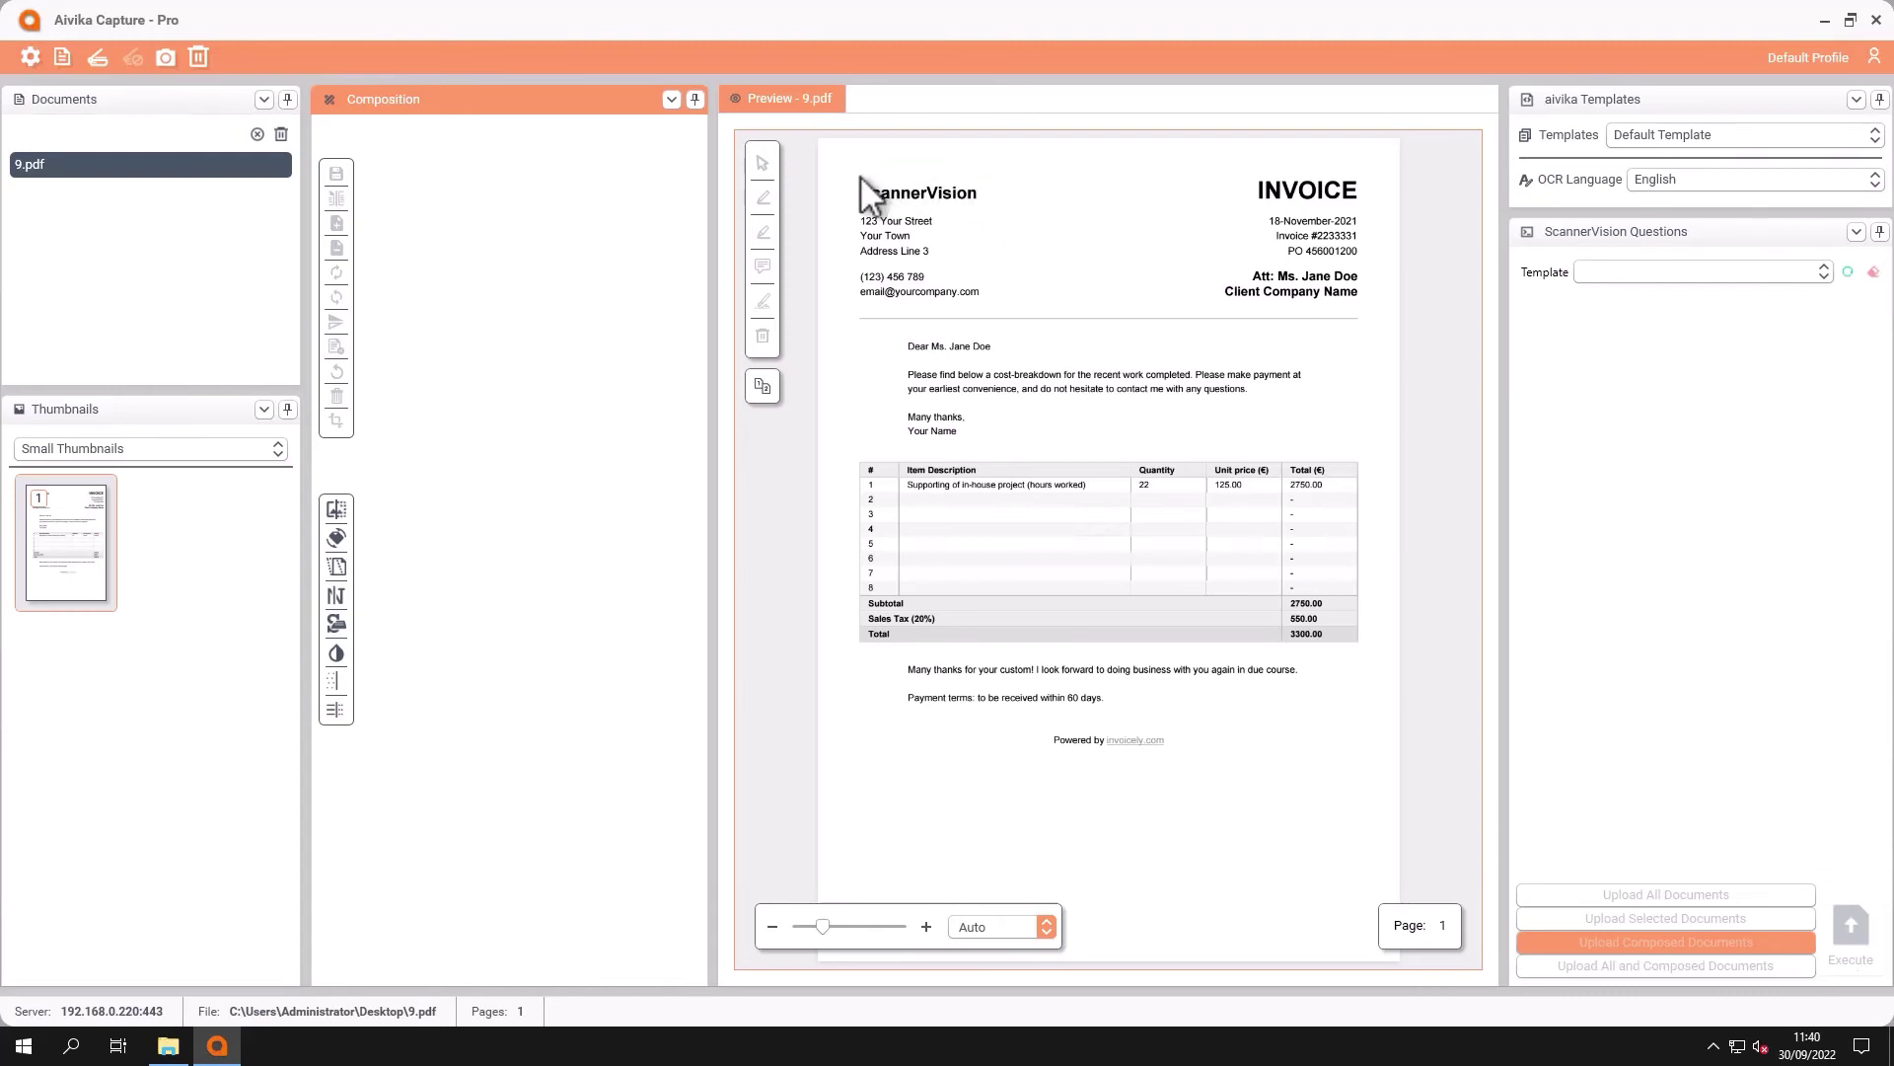
pyautogui.click(1752, 136)
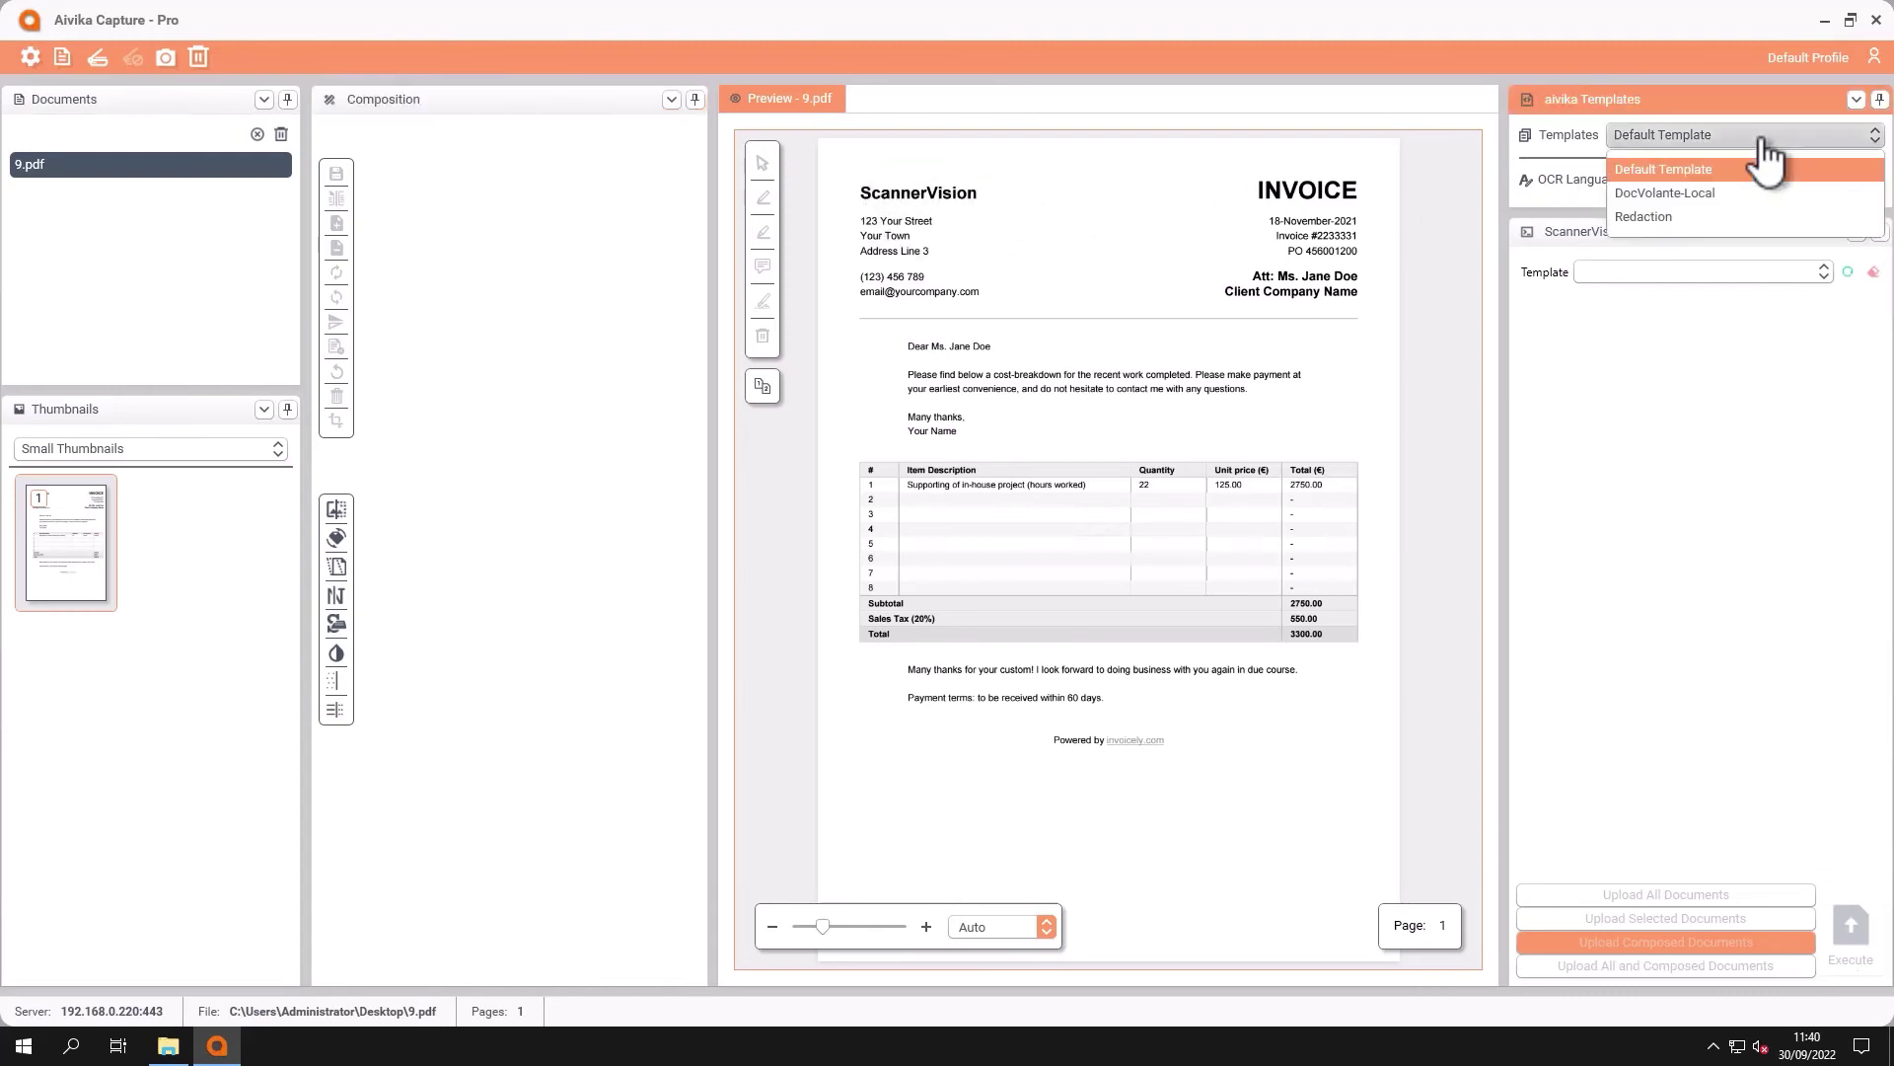
pyautogui.click(1650, 220)
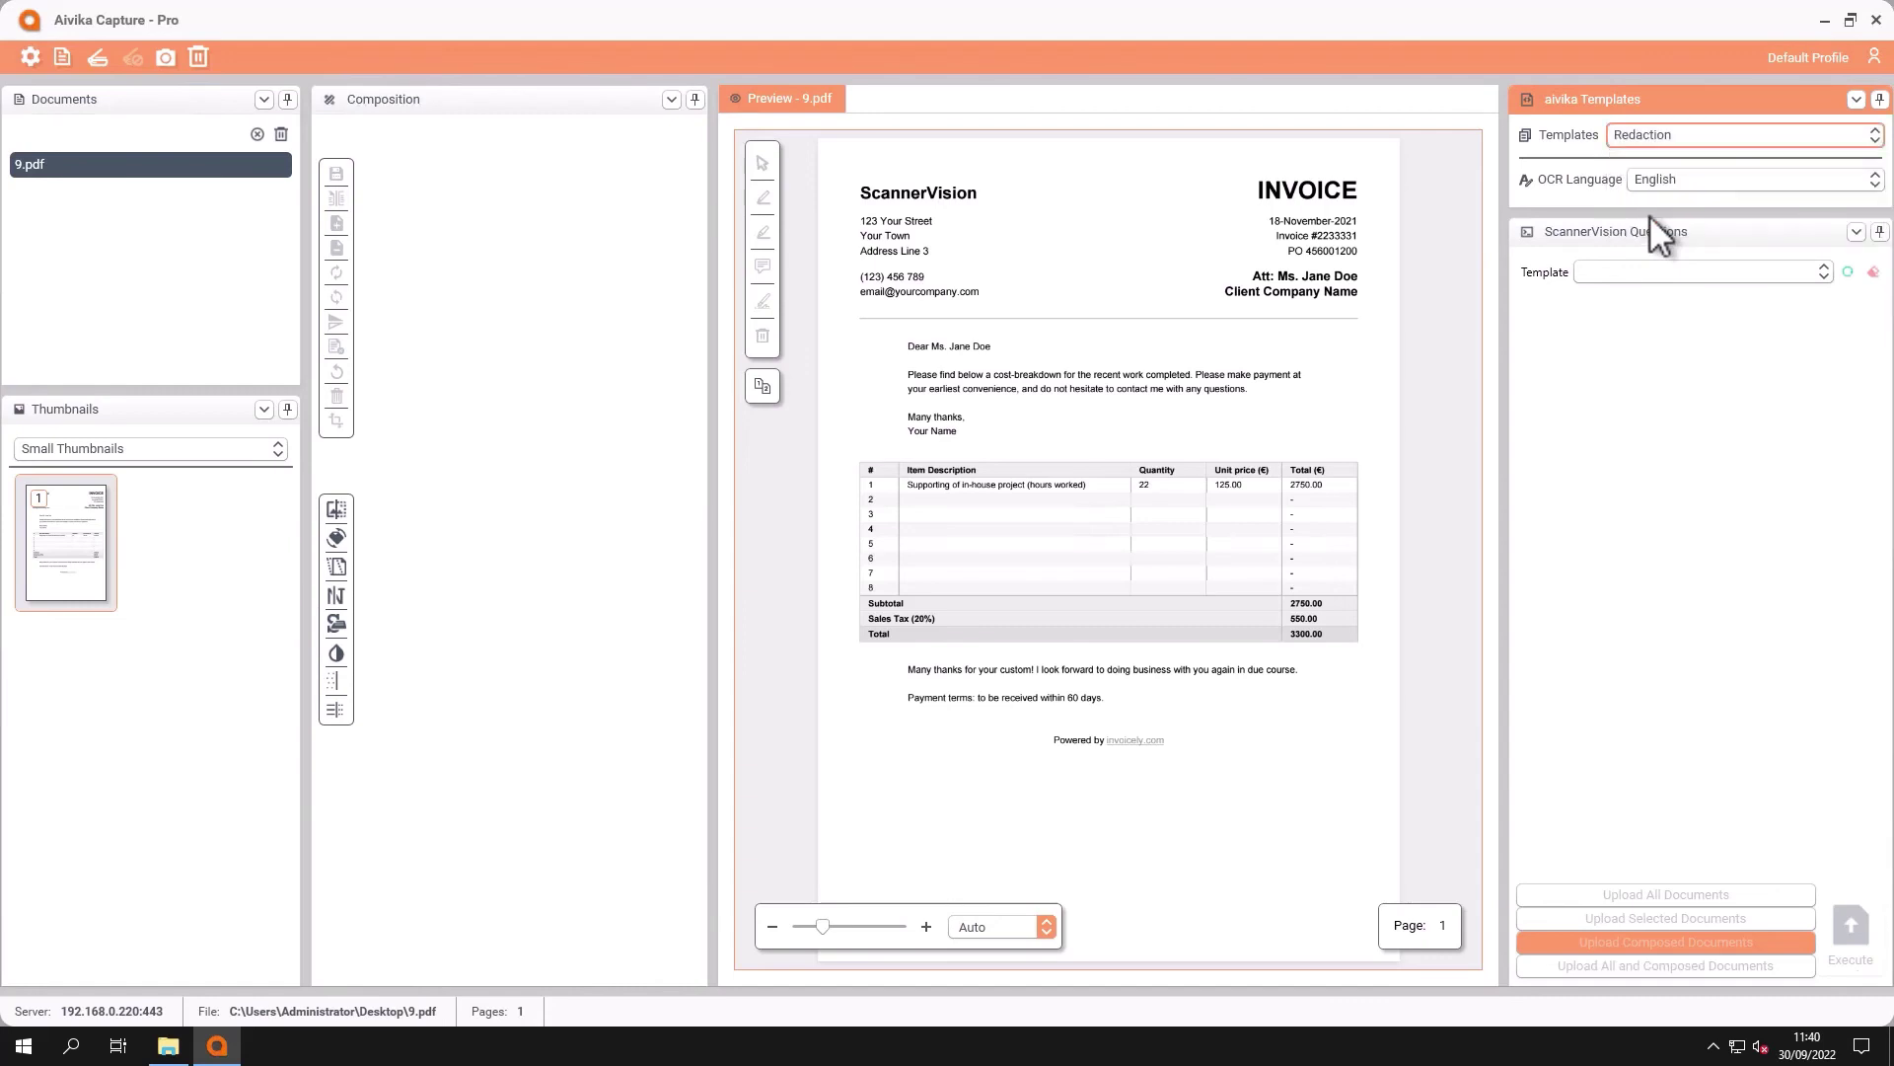
# Step: Compare invoice 9.pdf with its Redaction result, showing the client's name blacked out and ScannerVision highlighted
pyautogui.click(763, 393)
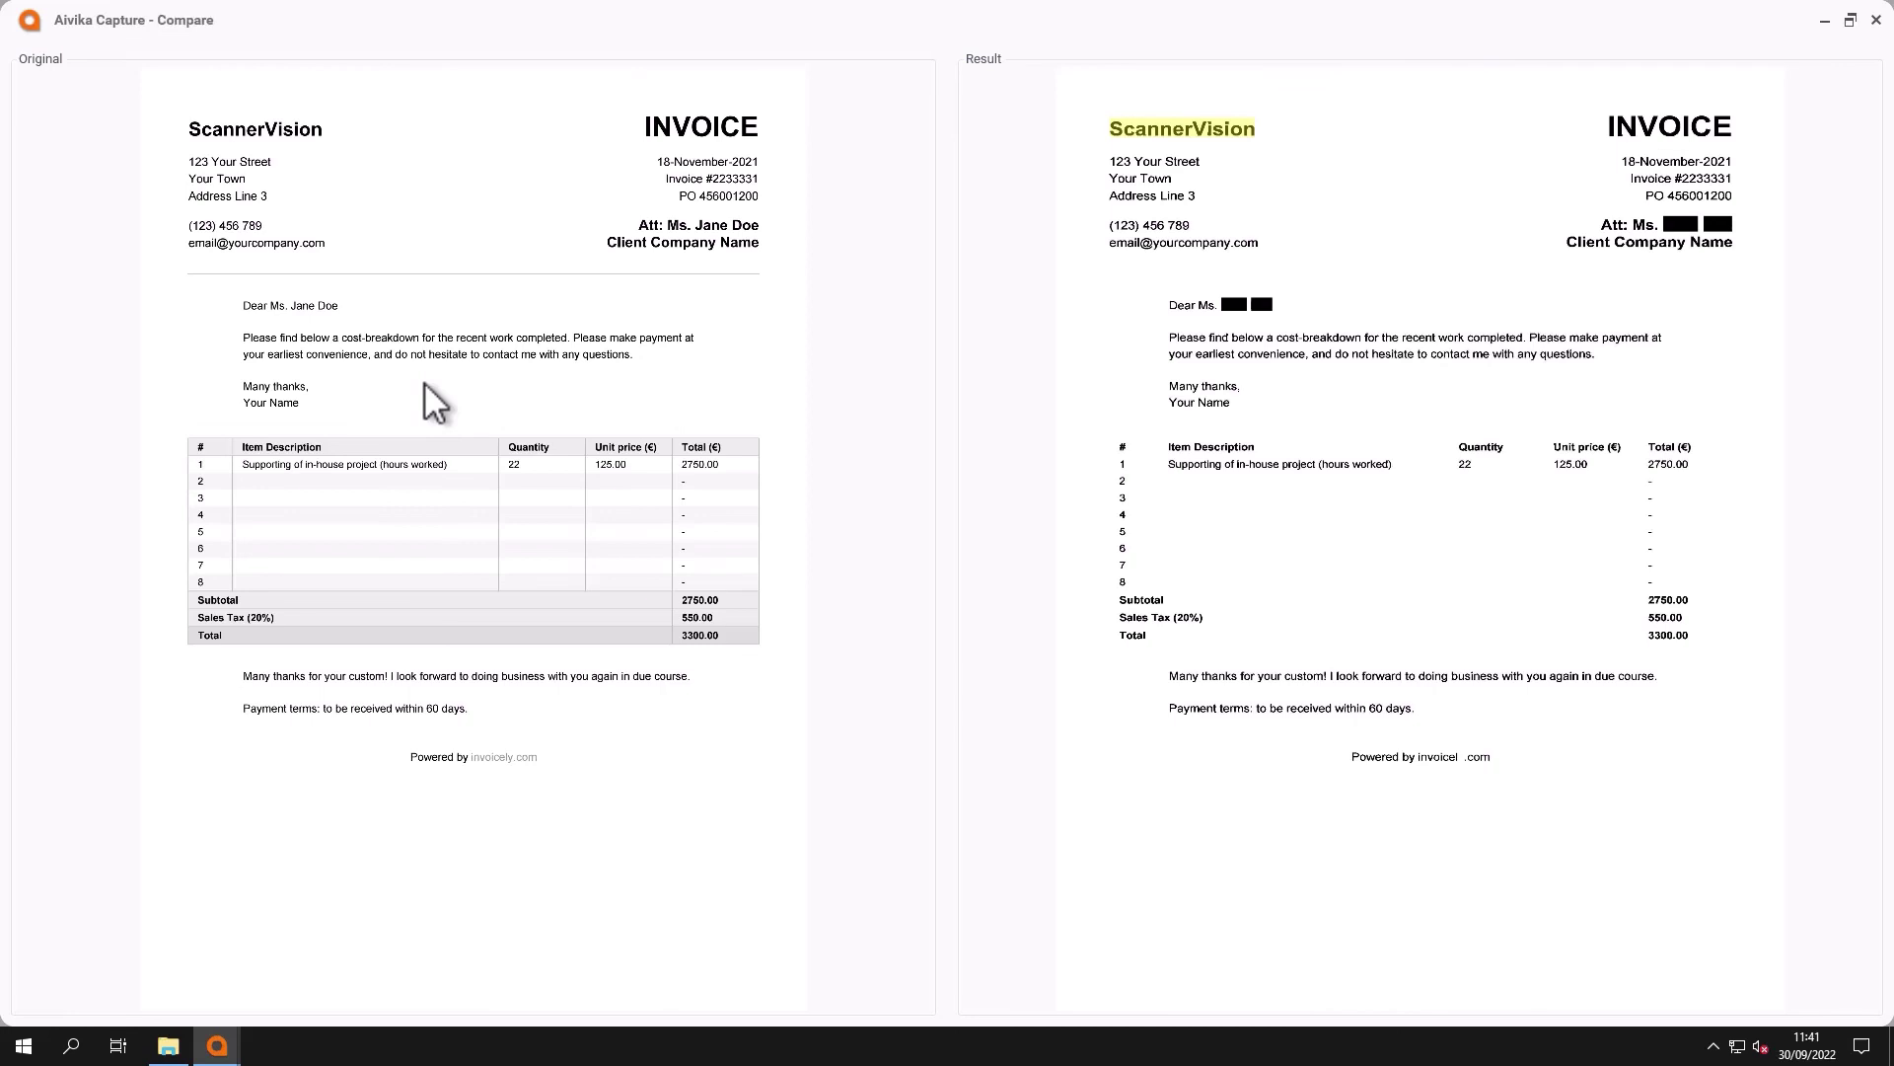
# Step: Close the Compare window to return to 9.pdf under the Redaction template
pyautogui.click(1876, 20)
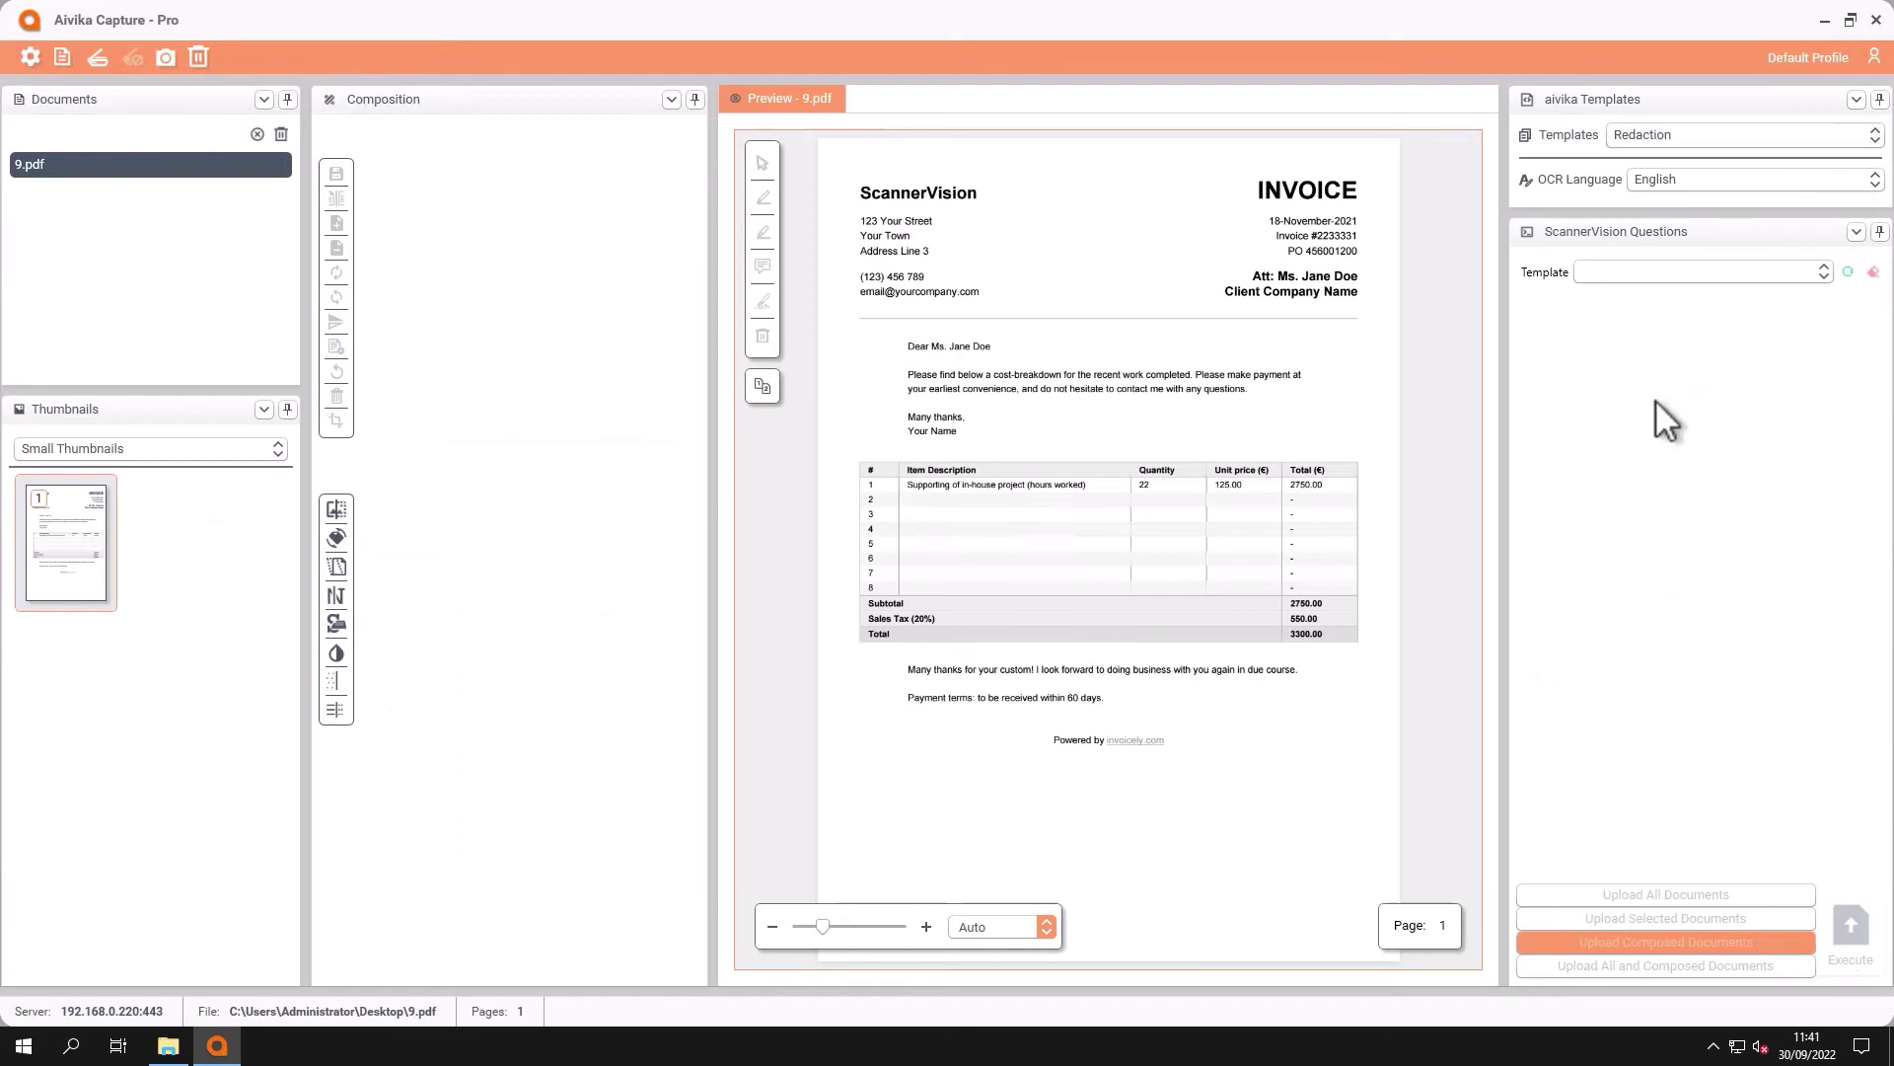